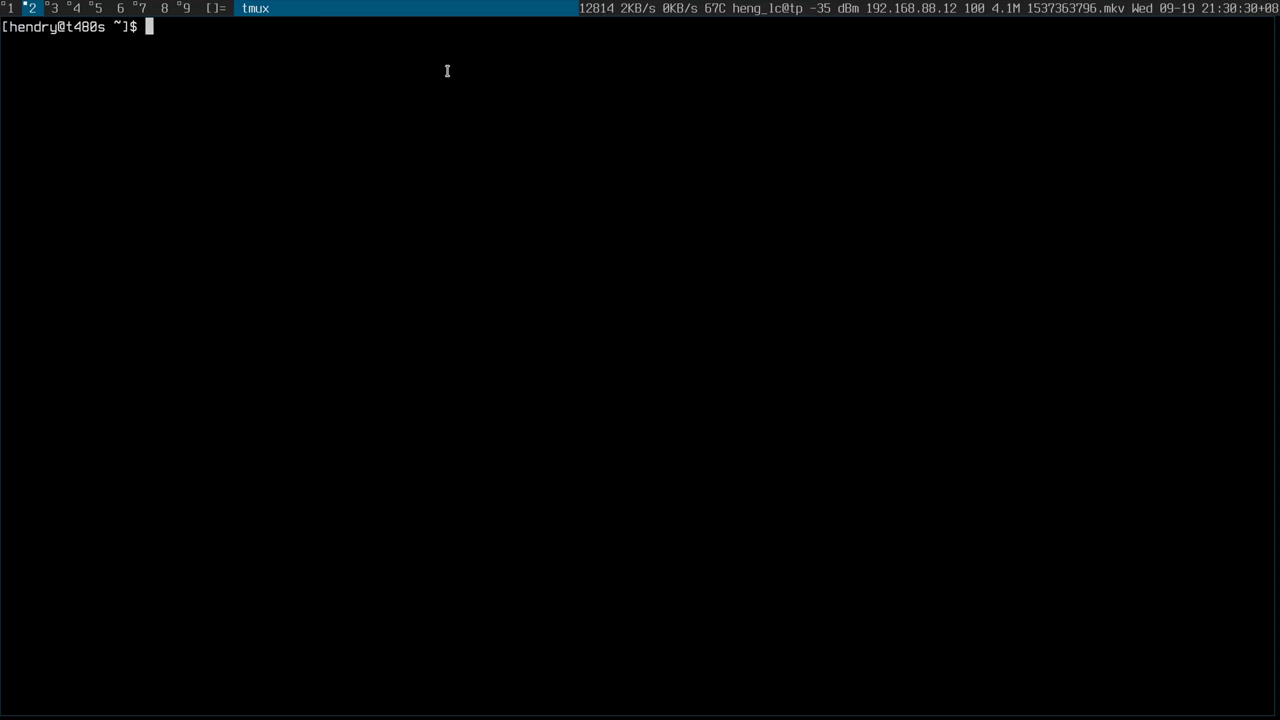
Stop iwd by recalling 'sudo systemctl stop iwd' from shell history
key(ctrl+r)
text(stop)
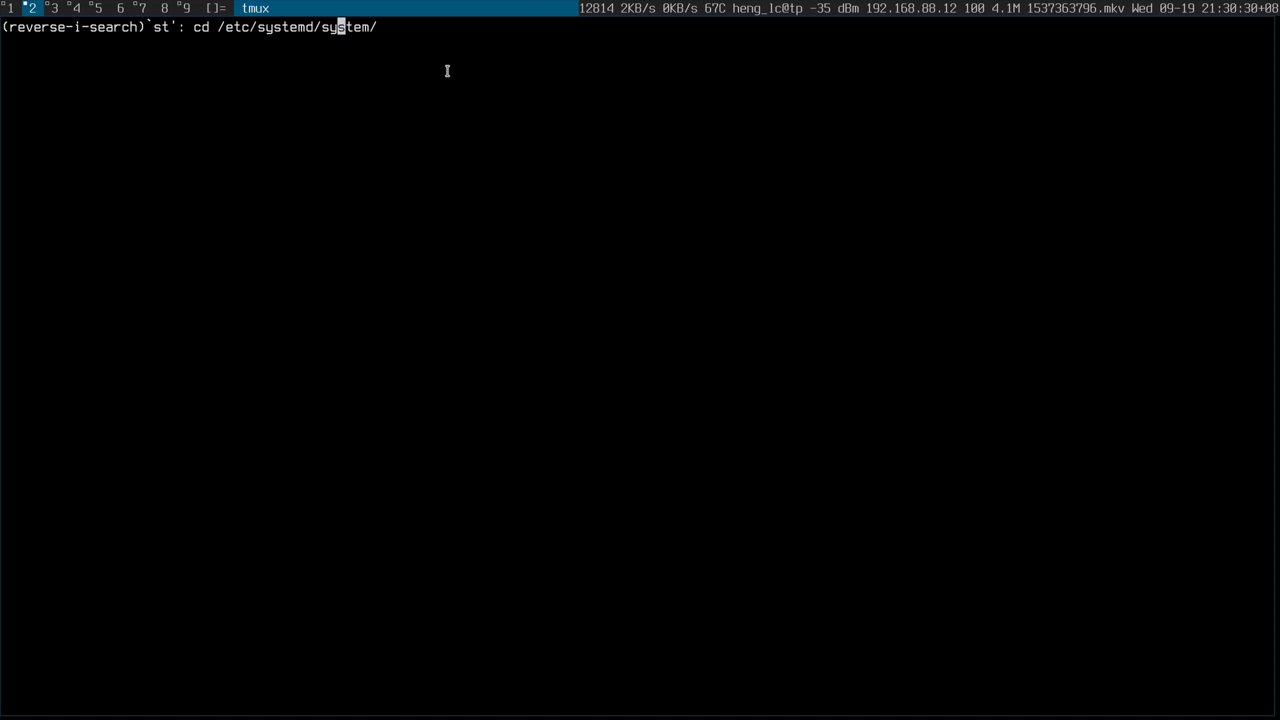
key(Return)
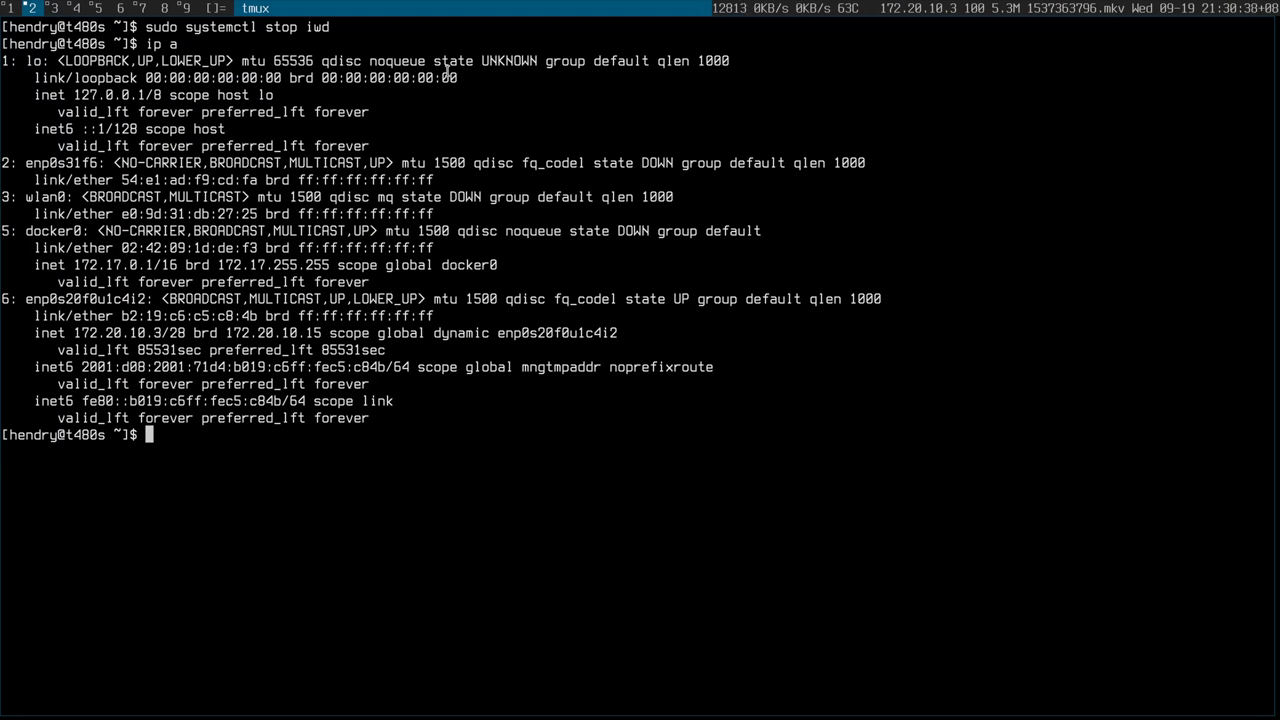
Note the tethered interface enp0s20f0u1c4i2 and start pinging 8.8.8.8
drag(23, 298, 150, 298)
click(155, 384)
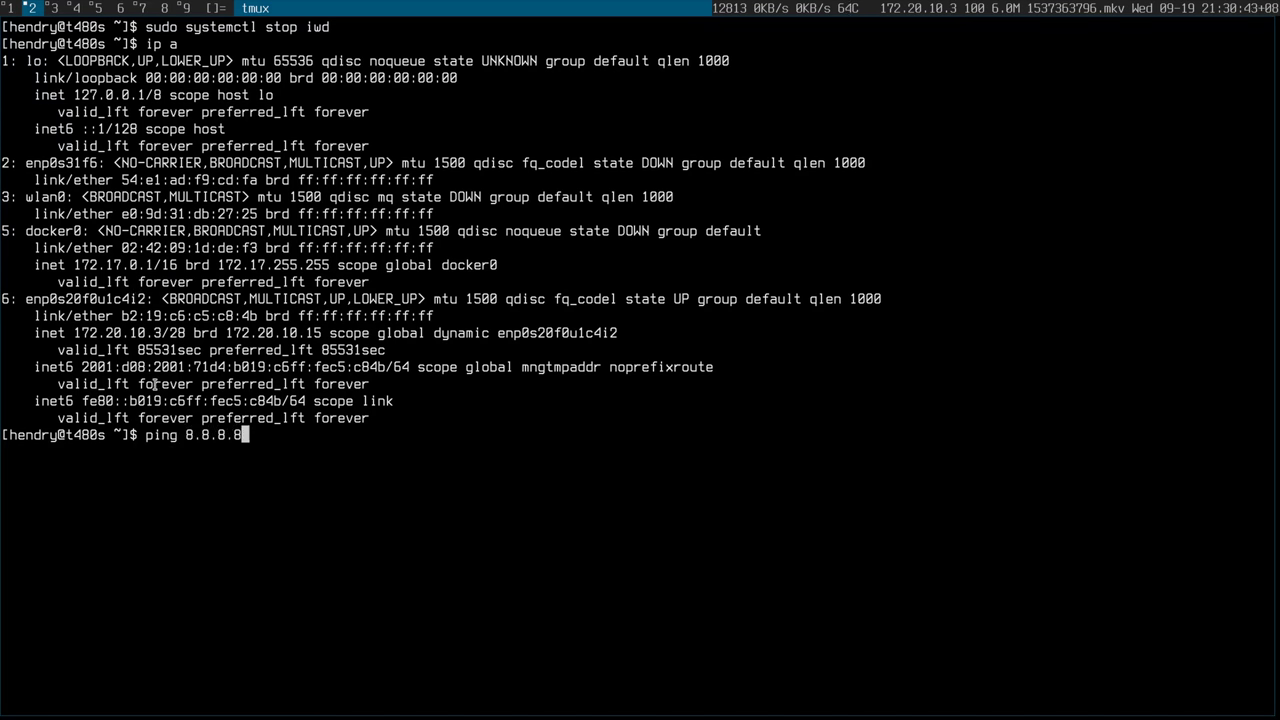
key(Return)
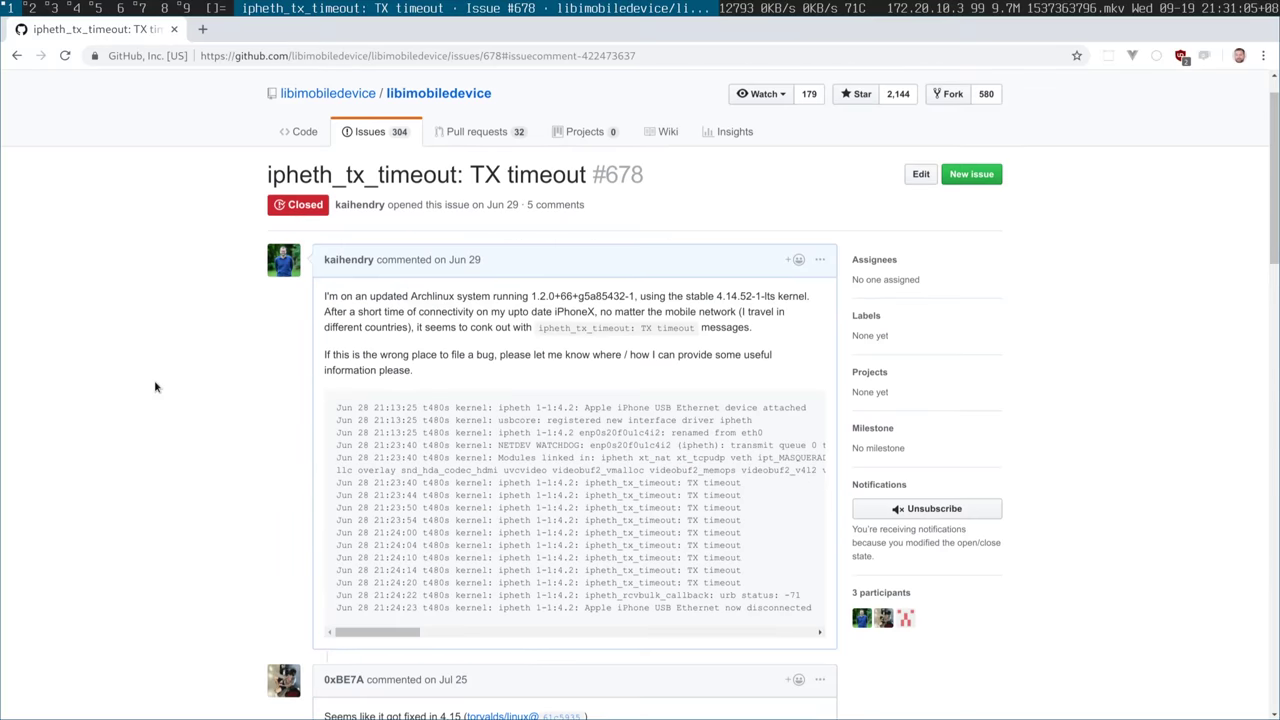
Scroll down through the comments of libimobiledevice issue #678
scroll(154, 386, down, 20)
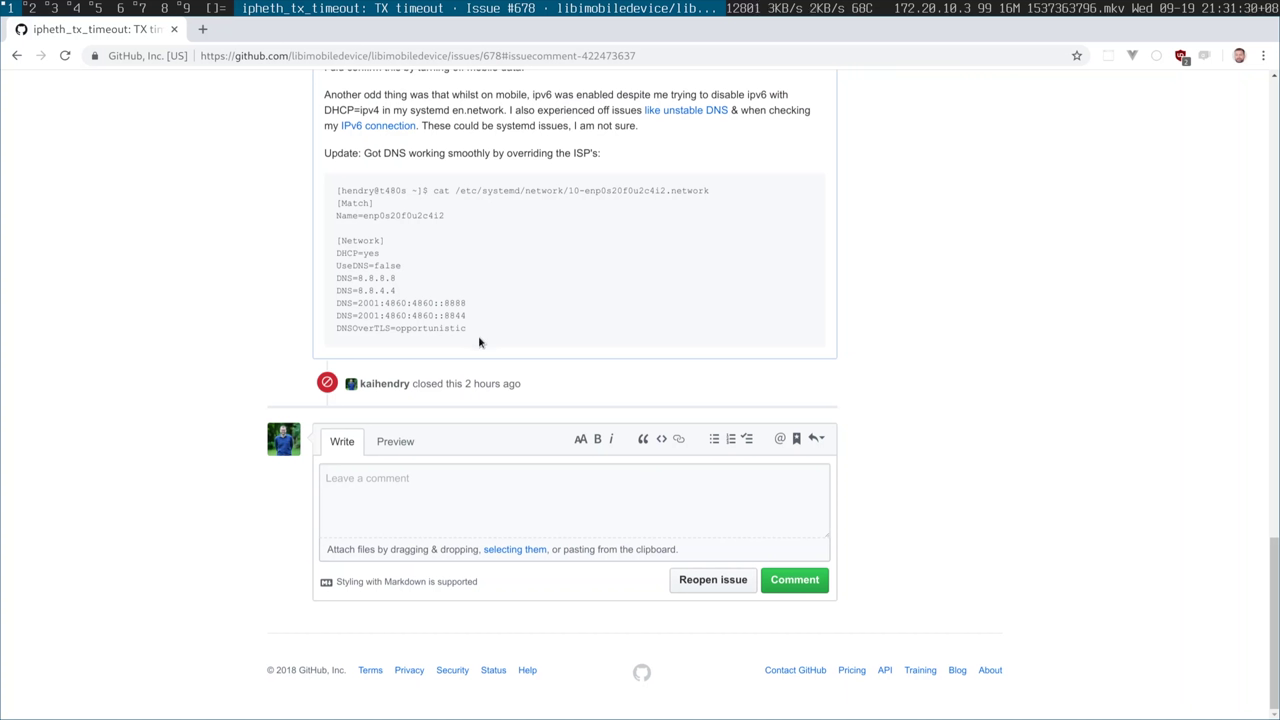
drag(478, 335, 329, 246)
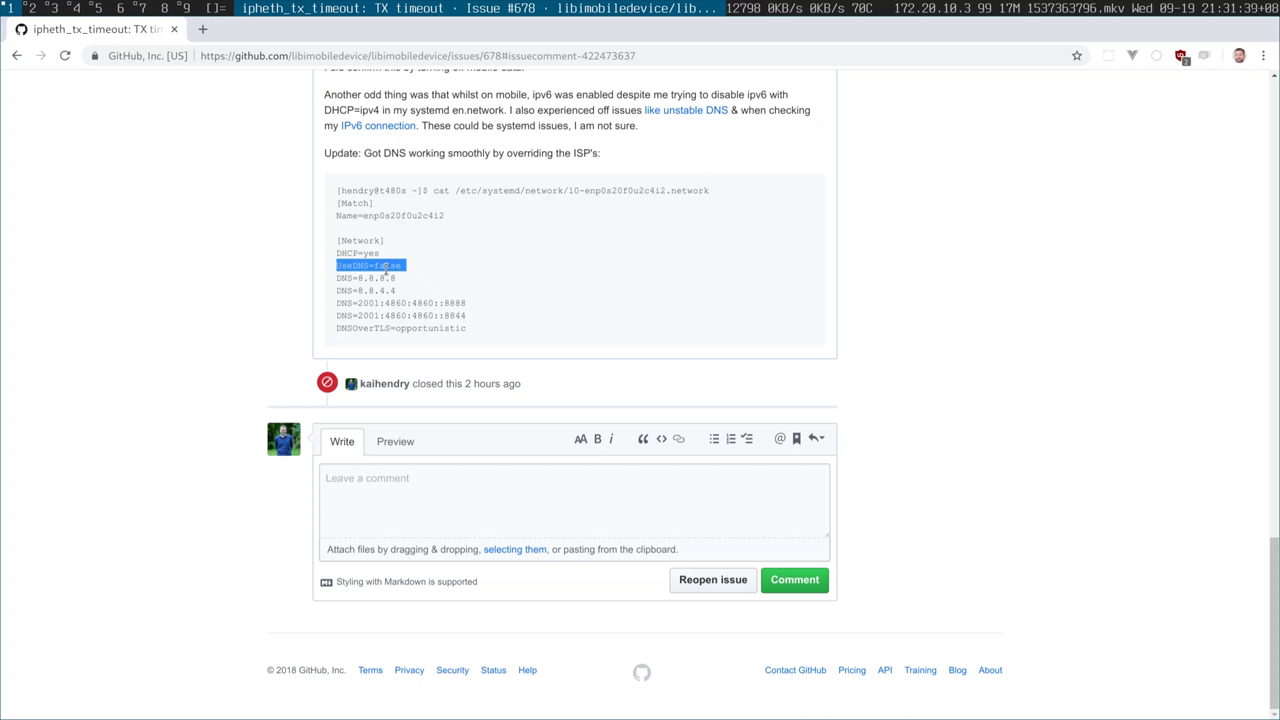
Select the UseDNS=false and DNS server lines in the last comment's code block
click(384, 267)
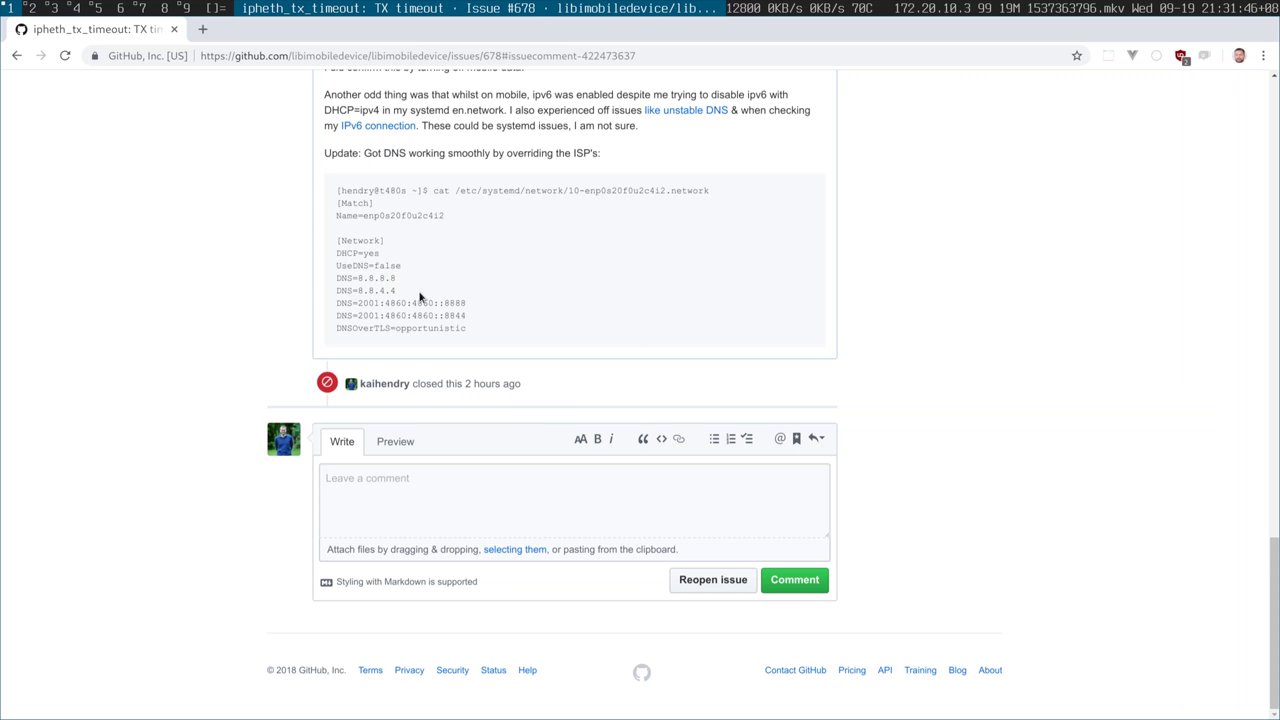
drag(433, 315, 342, 278)
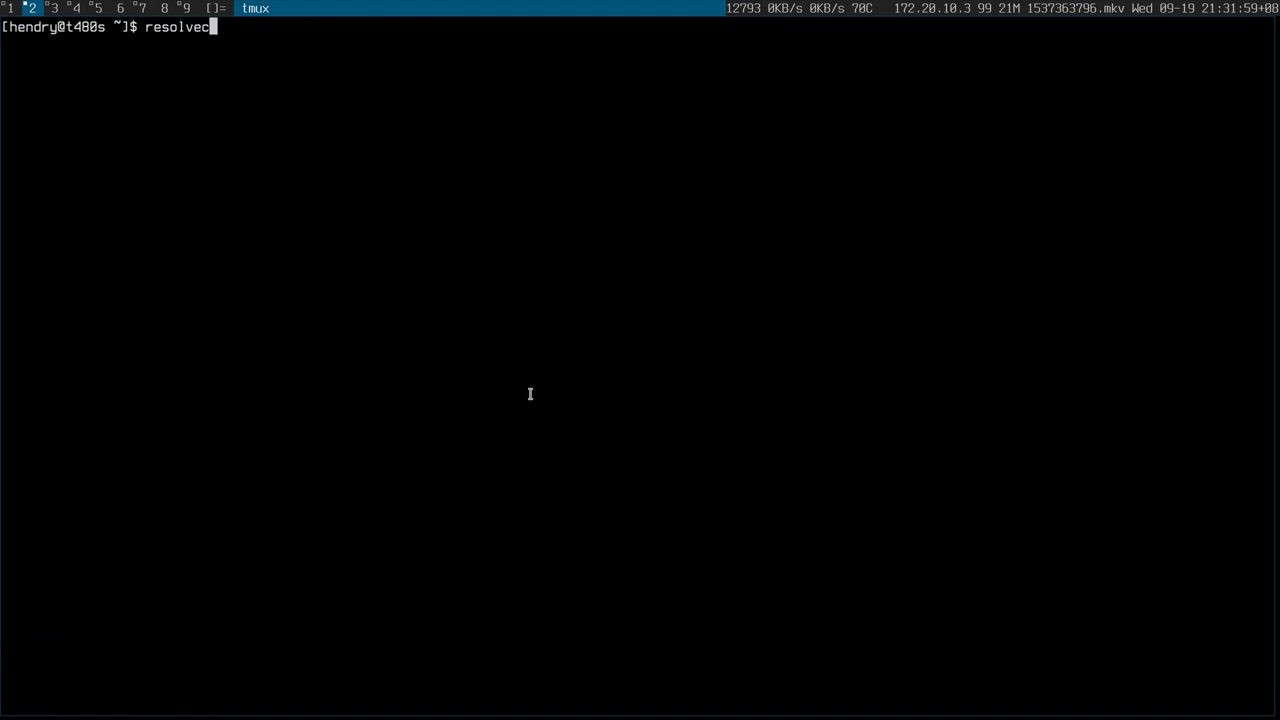
Run resolvectl and highlight the tethered link's DNS server 172.20.10.1
text(tl)
key(Return)
key(space)
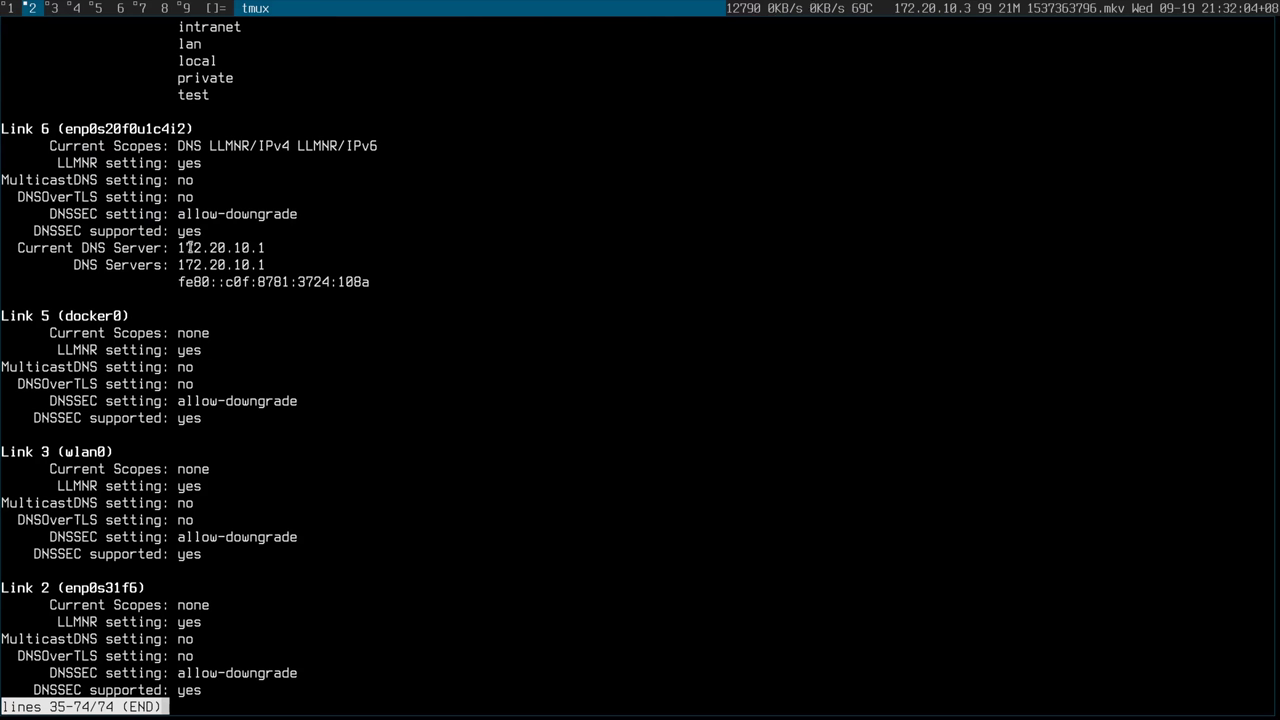
drag(193, 247, 275, 247)
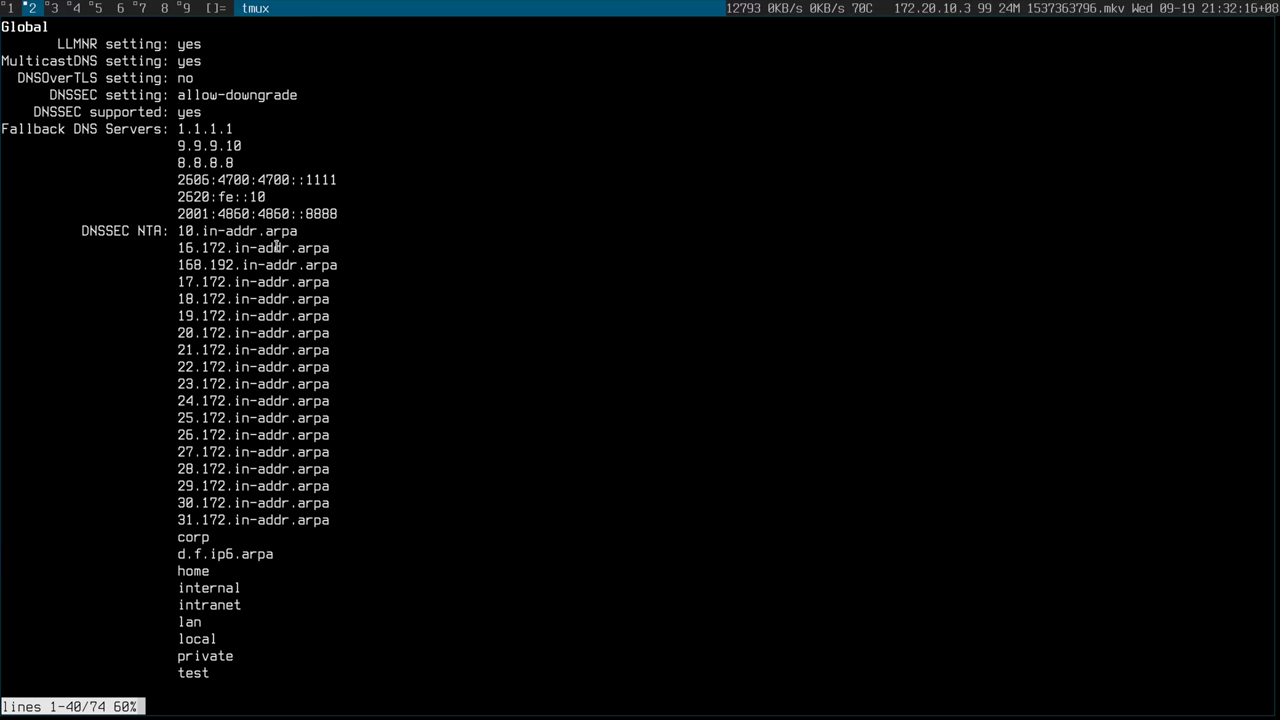
scroll(276, 246, down, 8)
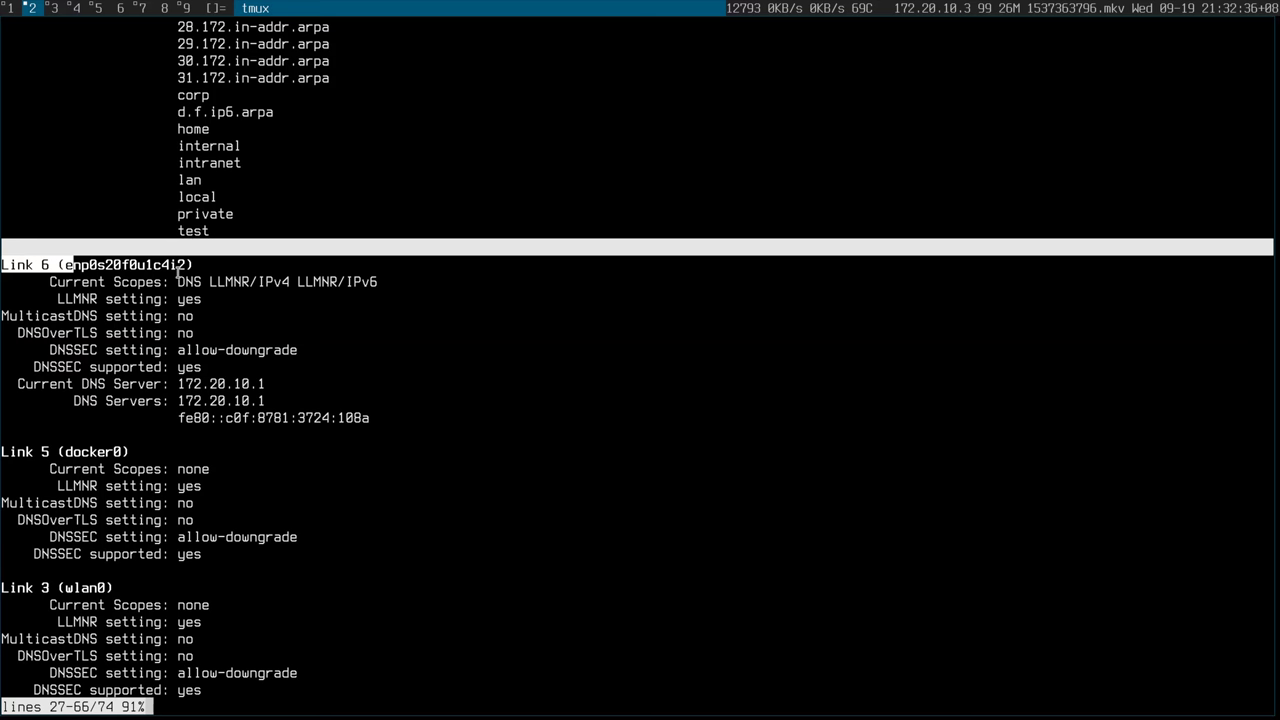
Copy the interface name enp0s20f0u1c4i2 and change into /etc/systemd/network/
drag(178, 271, 184, 270)
text(qcd /etc/systemd/system/)
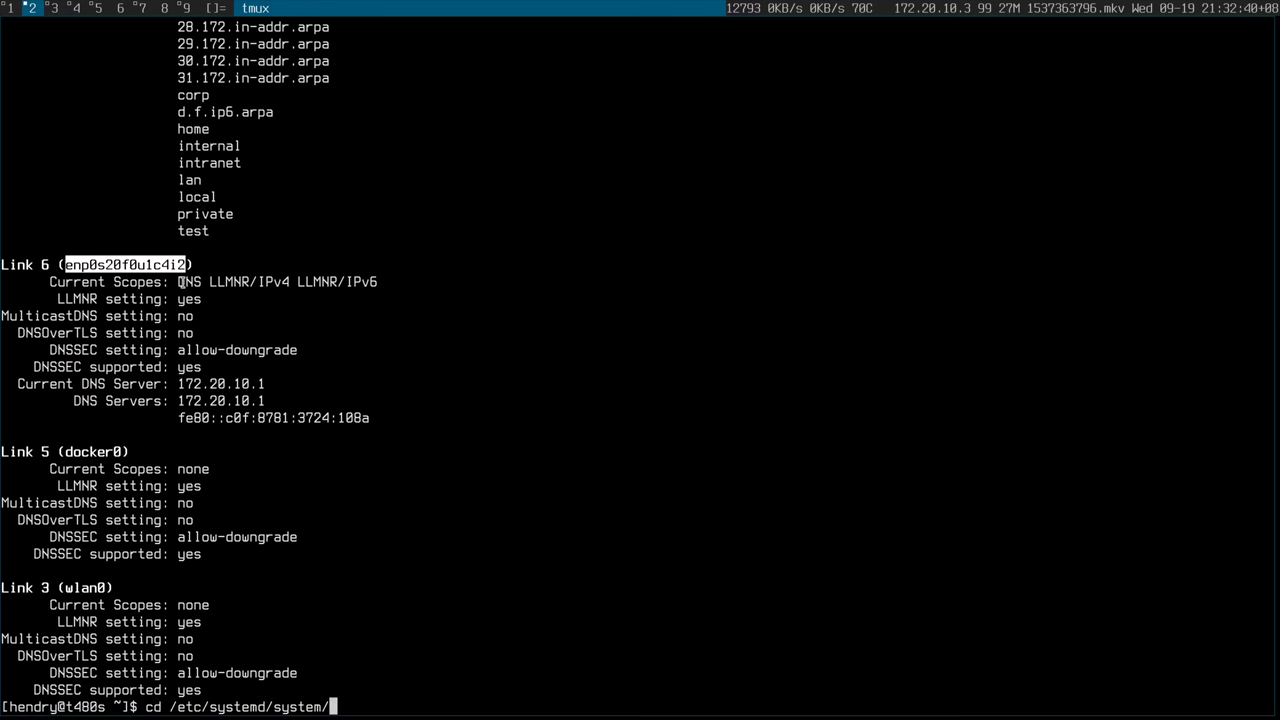
key(BackSpace)
key(BackSpace)
key(BackSpace)
key(BackSpace)
text(network/)
key(Return)
Grep the network files for enp0s20f0u1c4i2 and list the directory with ll
text(grep)
middle_click(182, 282)
text(*)
key(Return)
text(ll)
key(Return)
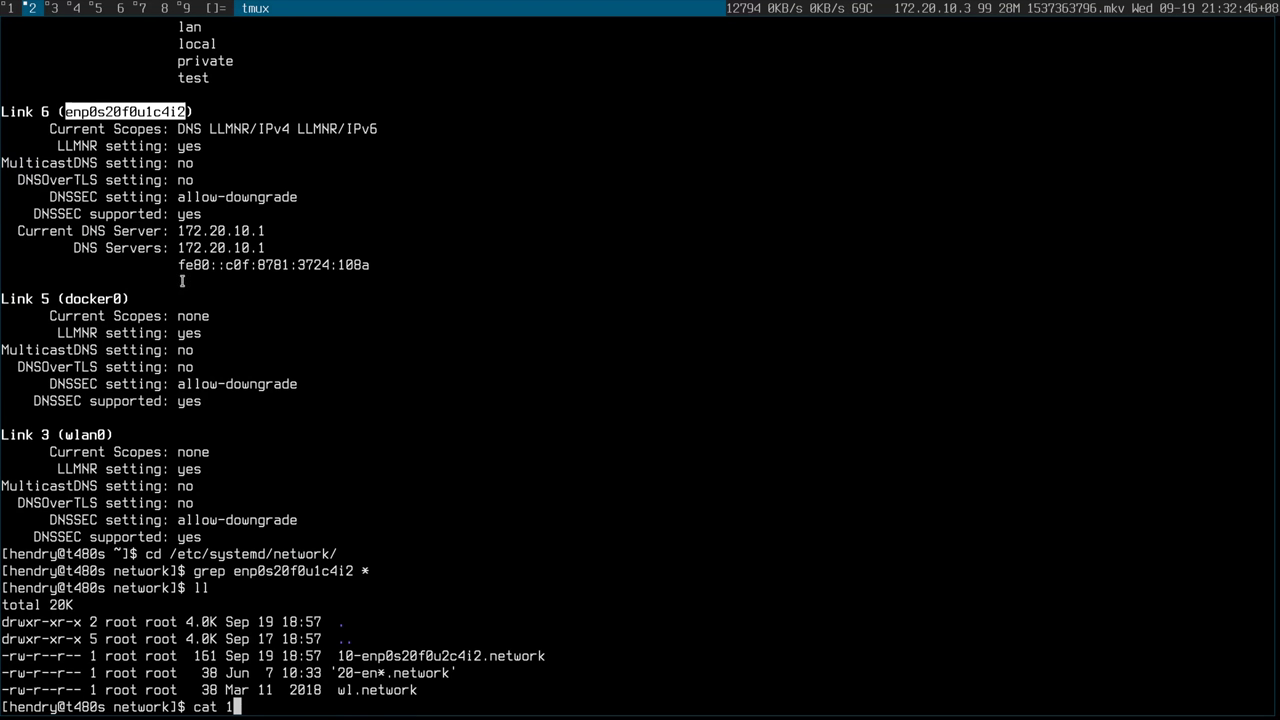
Print 10-enp0s20f0u2c4i2.network and compare its Name= value with the live enp0s20f0u1c4i2
text(cat 1)
key(Tab)
key(Return)
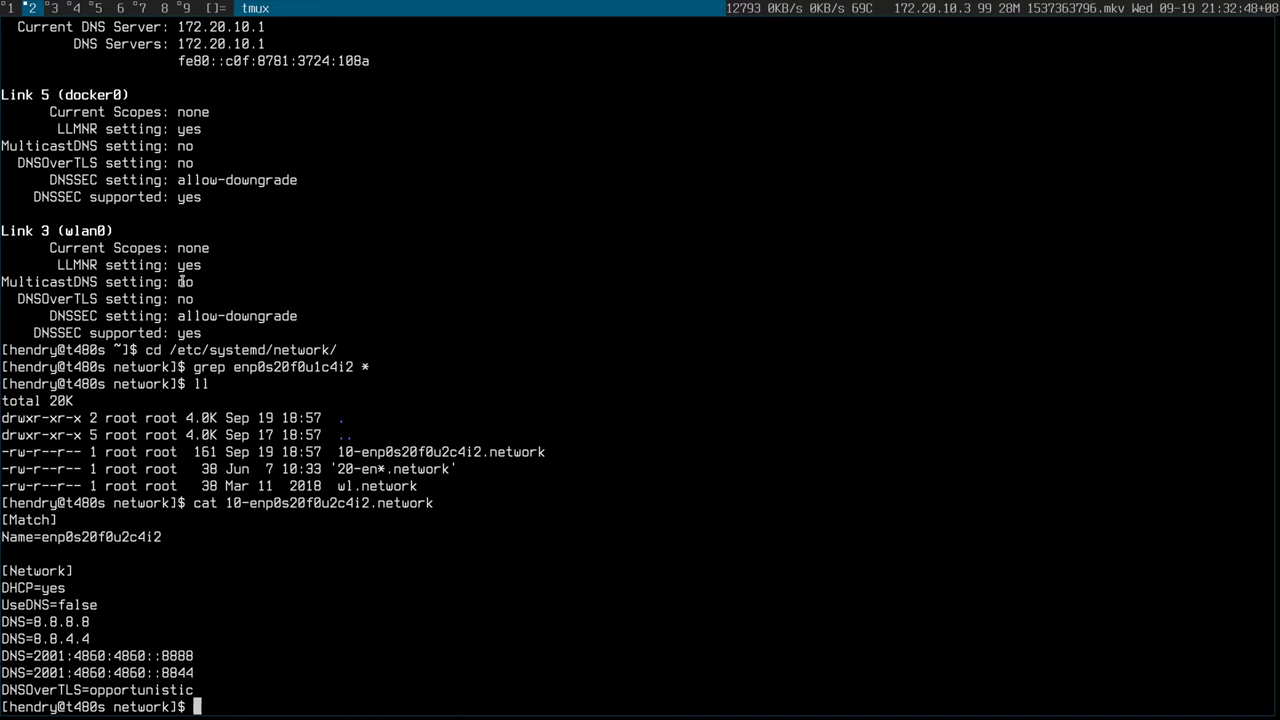
middle_click(181, 282)
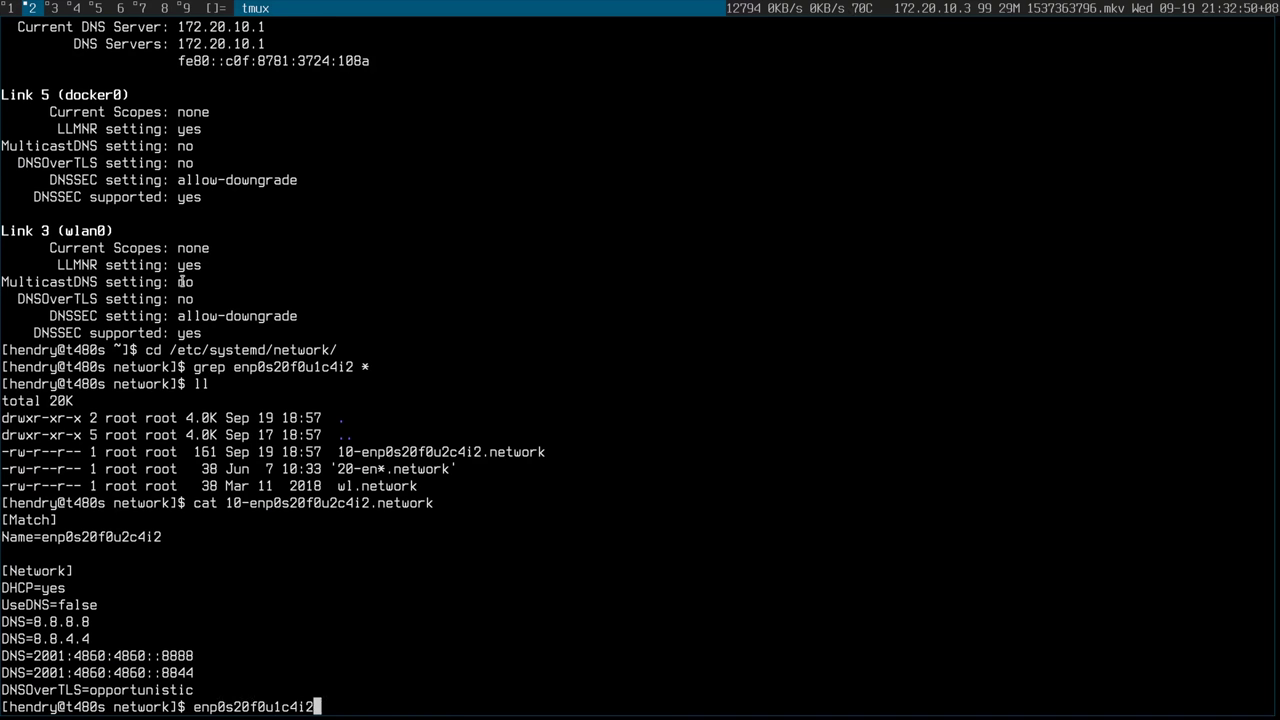
triple_click(105, 537)
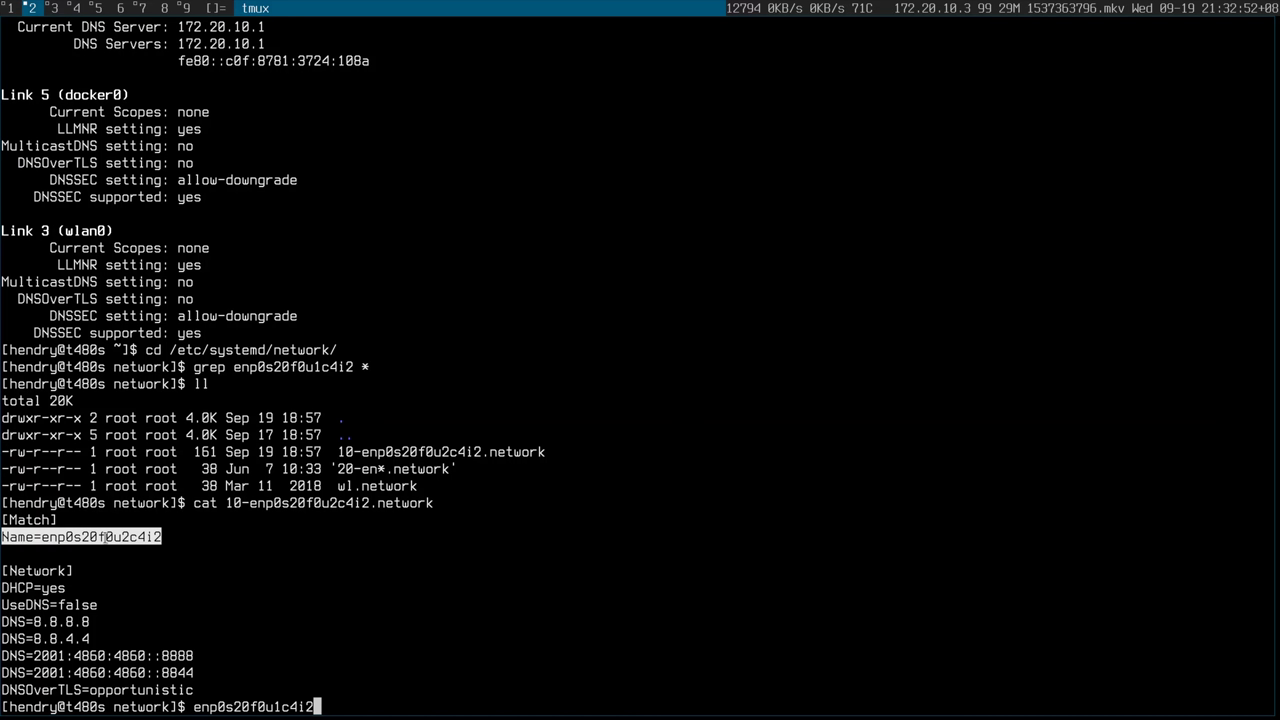
double_click(255, 705)
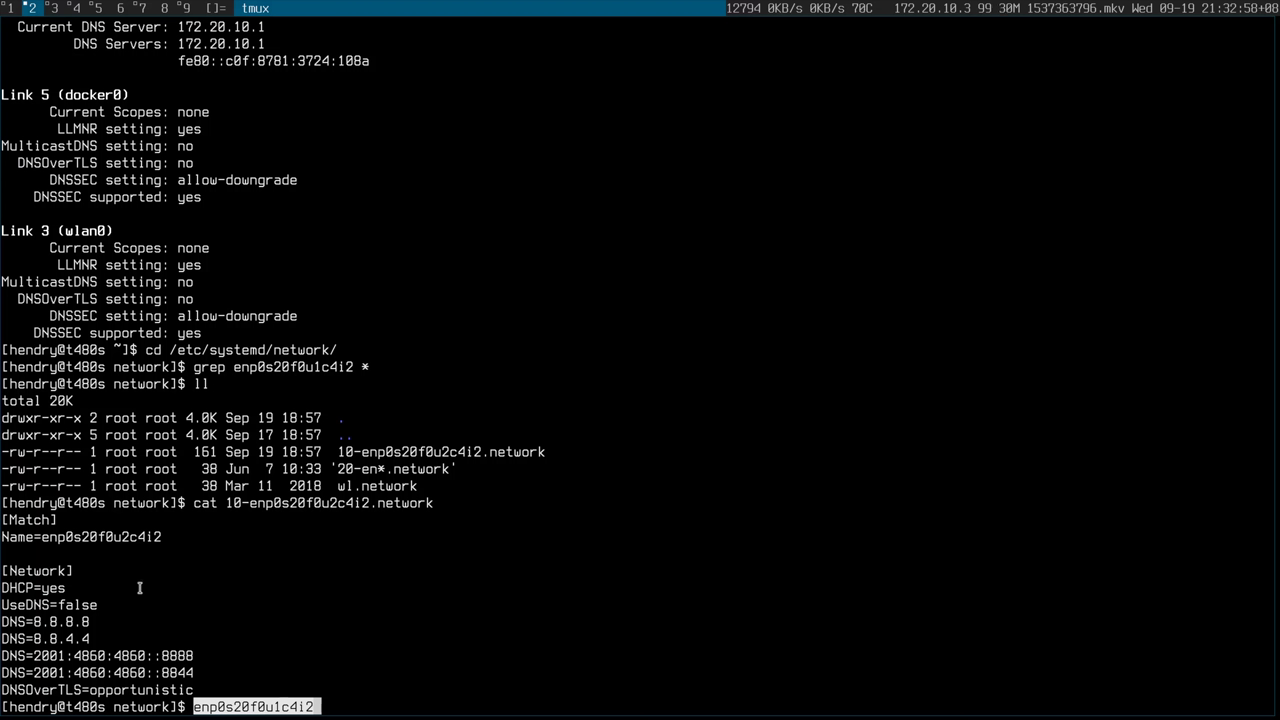
drag(45, 537, 104, 537)
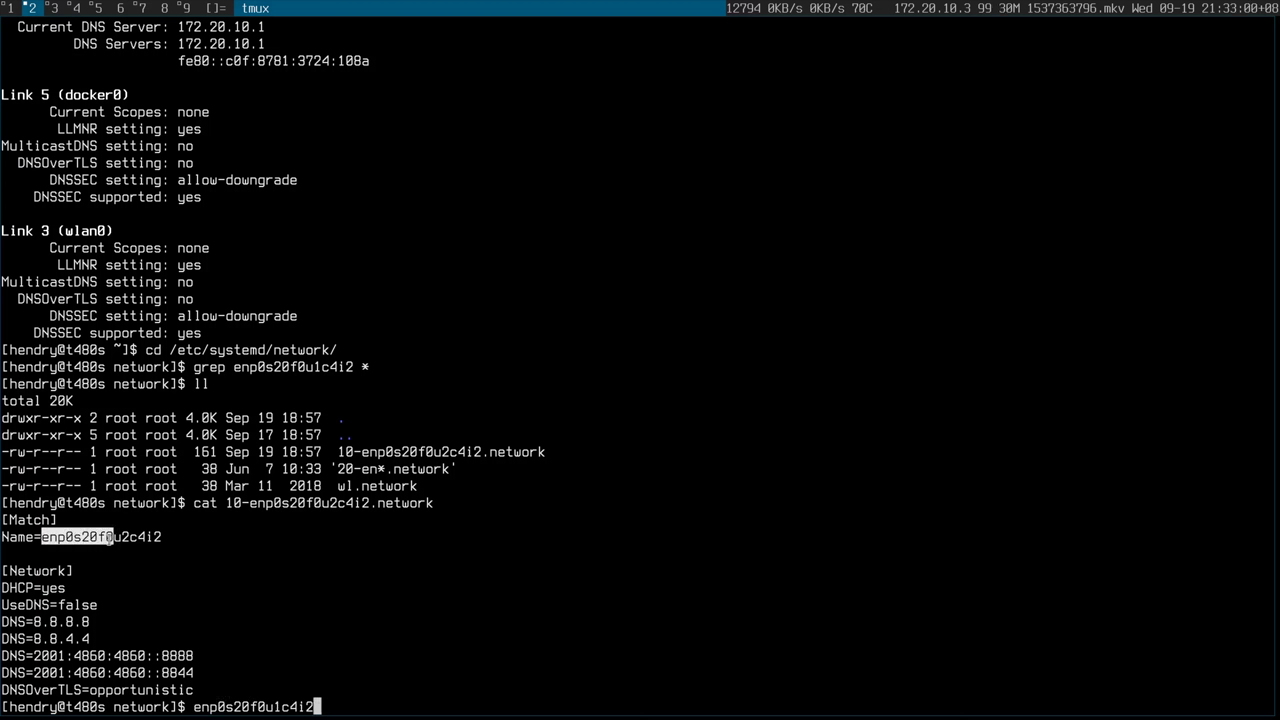
Prepare 'sudo vim' on the 10-enp0s20f0u2c4i2.network file
key(ctrl+c)
key(ctrl+c)
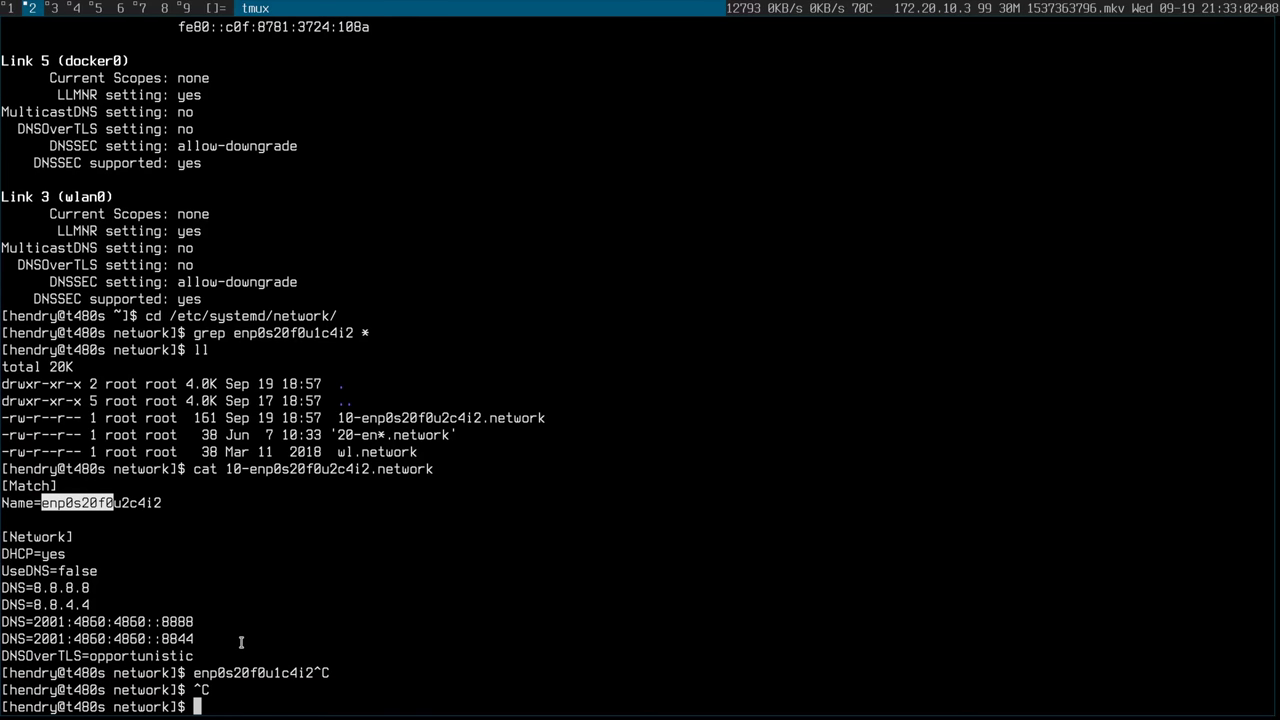
text(vusou)
key(ctrl+u)
text(sudo vim 1)
key(Tab)
Change the Name= match to the wildcard enp0s20f0*, save with :wq, and clear the screen
key(Return)
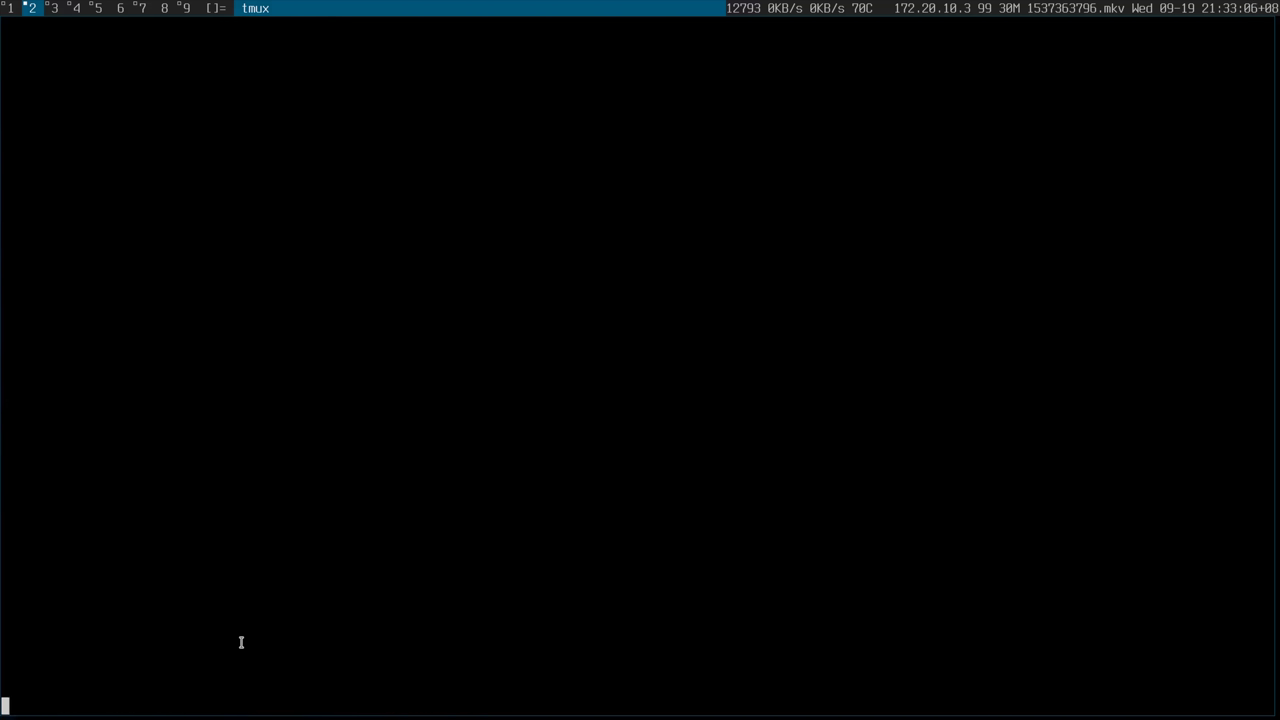
key(k)
key(k)
key(k)
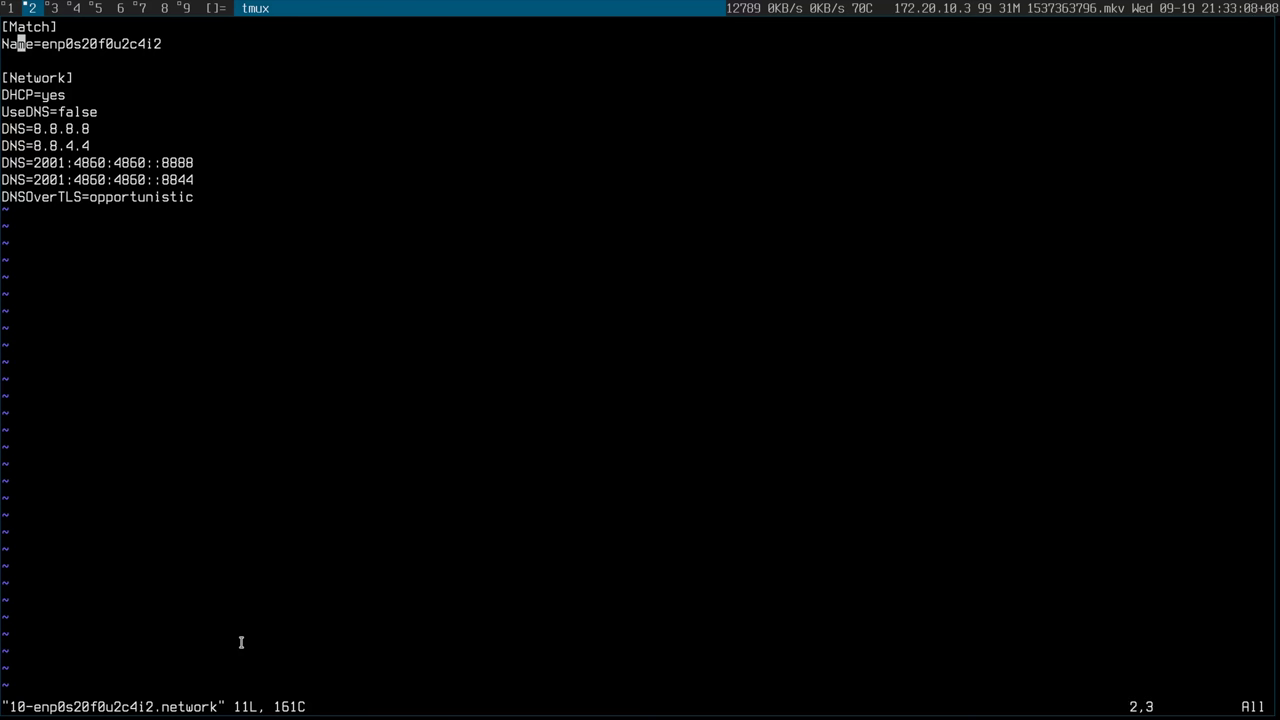
key(C)
key(ctrl+r)
key(quotedbl)
key(Escape)
key(h)
key(h)
key(h)
key(h)
key(h)
key(h)
key(x)
key(x)
key(x)
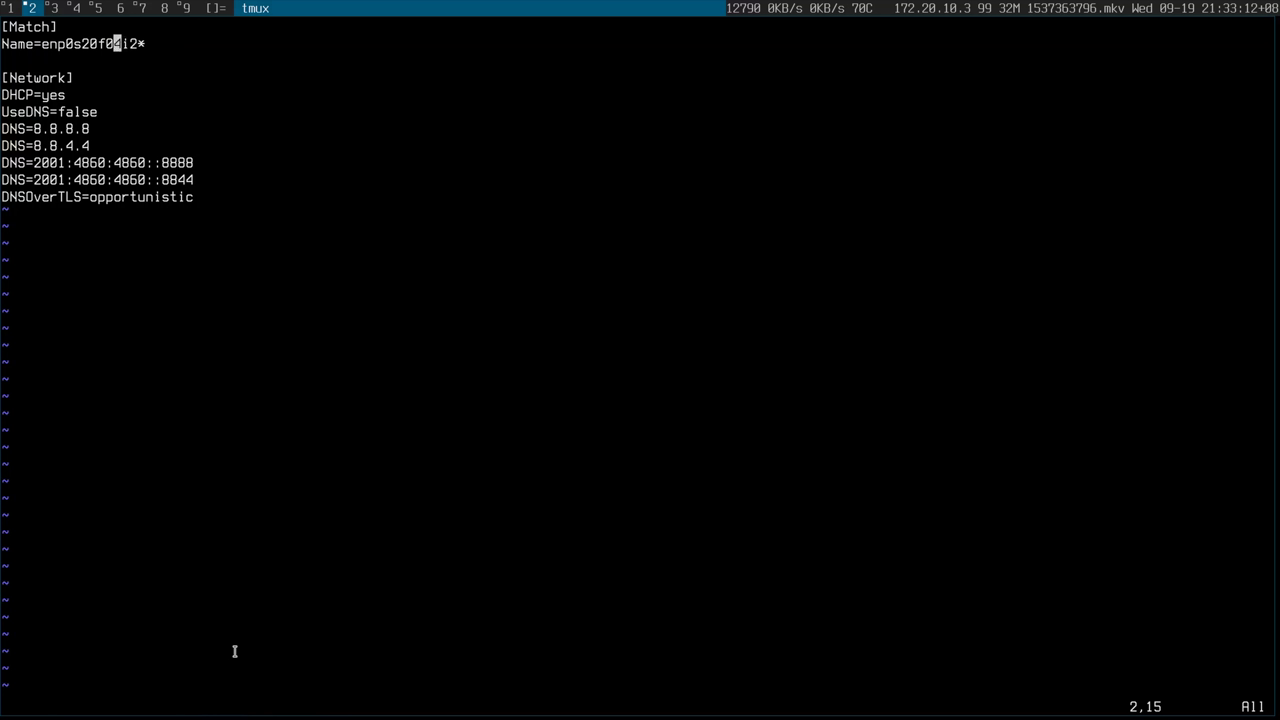
text(x:wq)
key(Return)
text(clear)
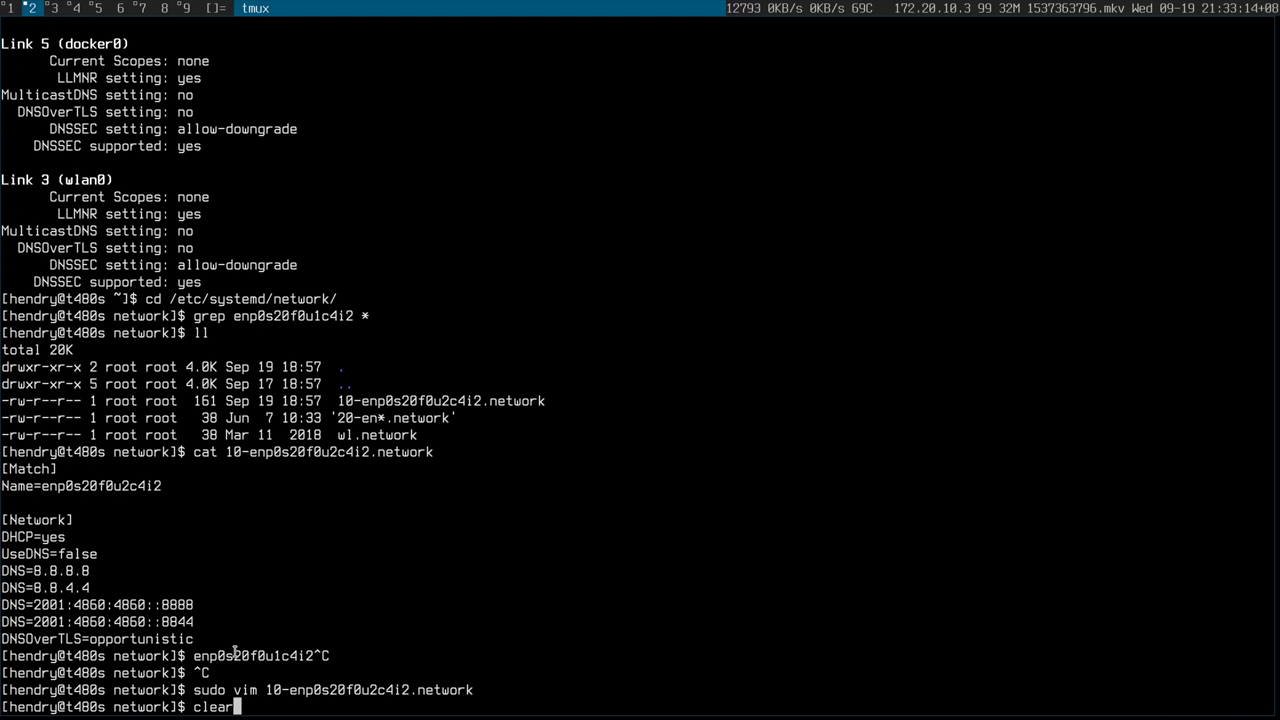
key(Return)
key(Return)
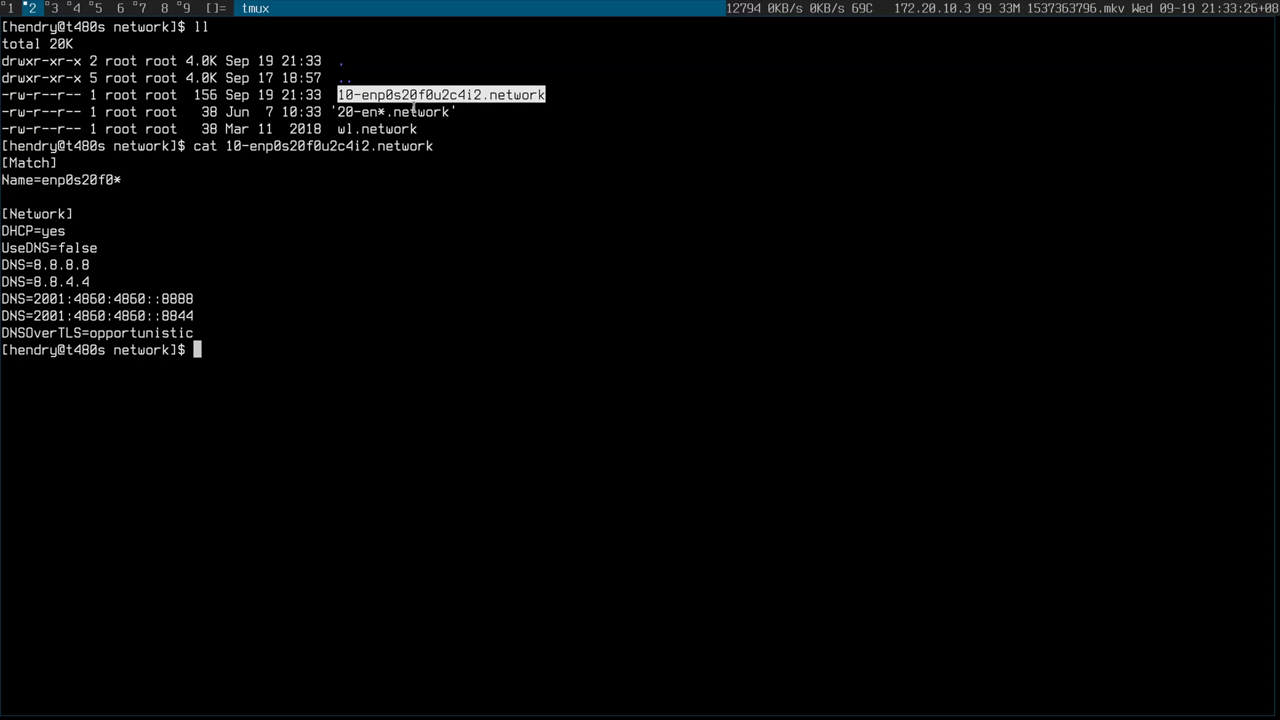
Print the contents of '20-en*.network' by pasting its name after cat
drag(329, 111, 455, 110)
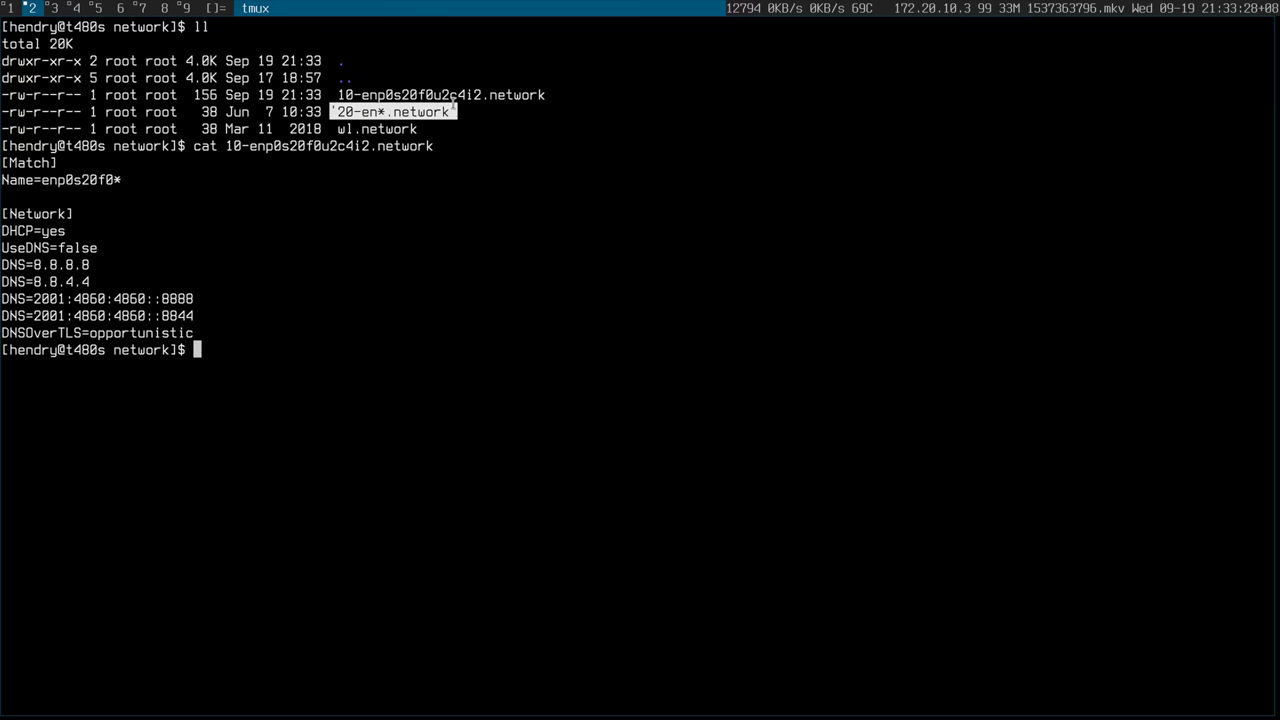
text(t)
middle_click(455, 102)
key(Return)
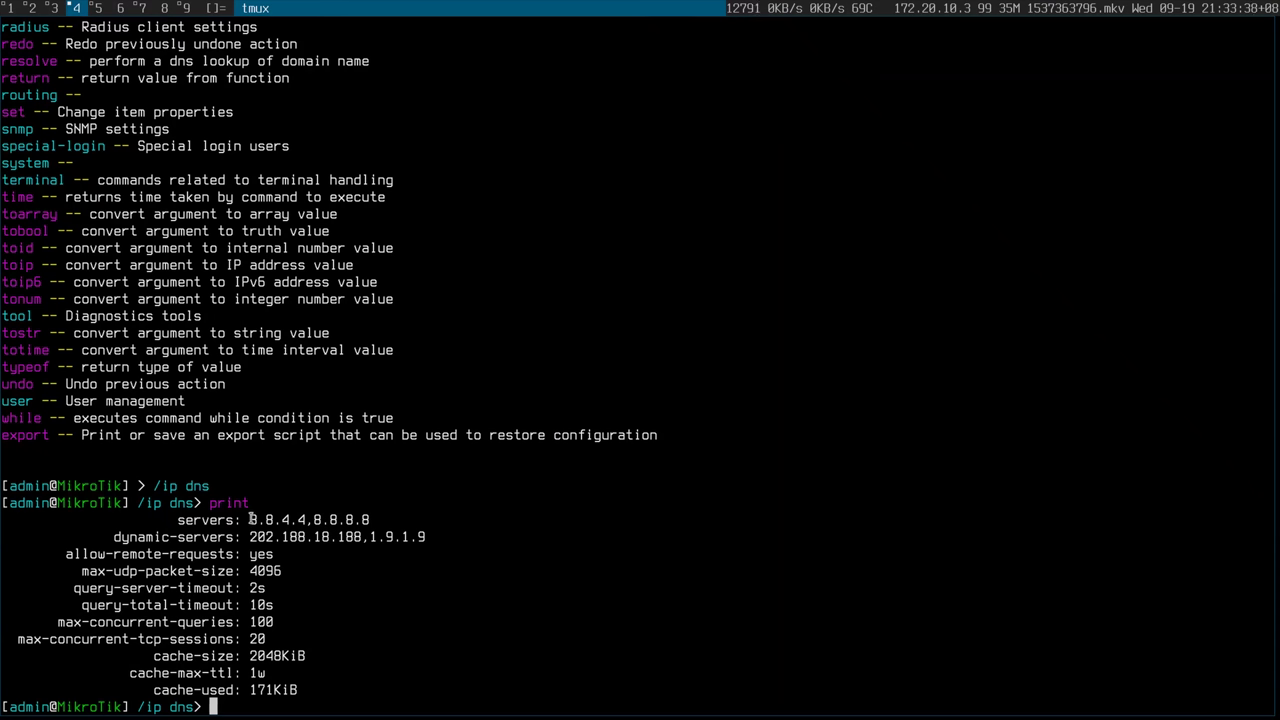
drag(250, 518, 368, 514)
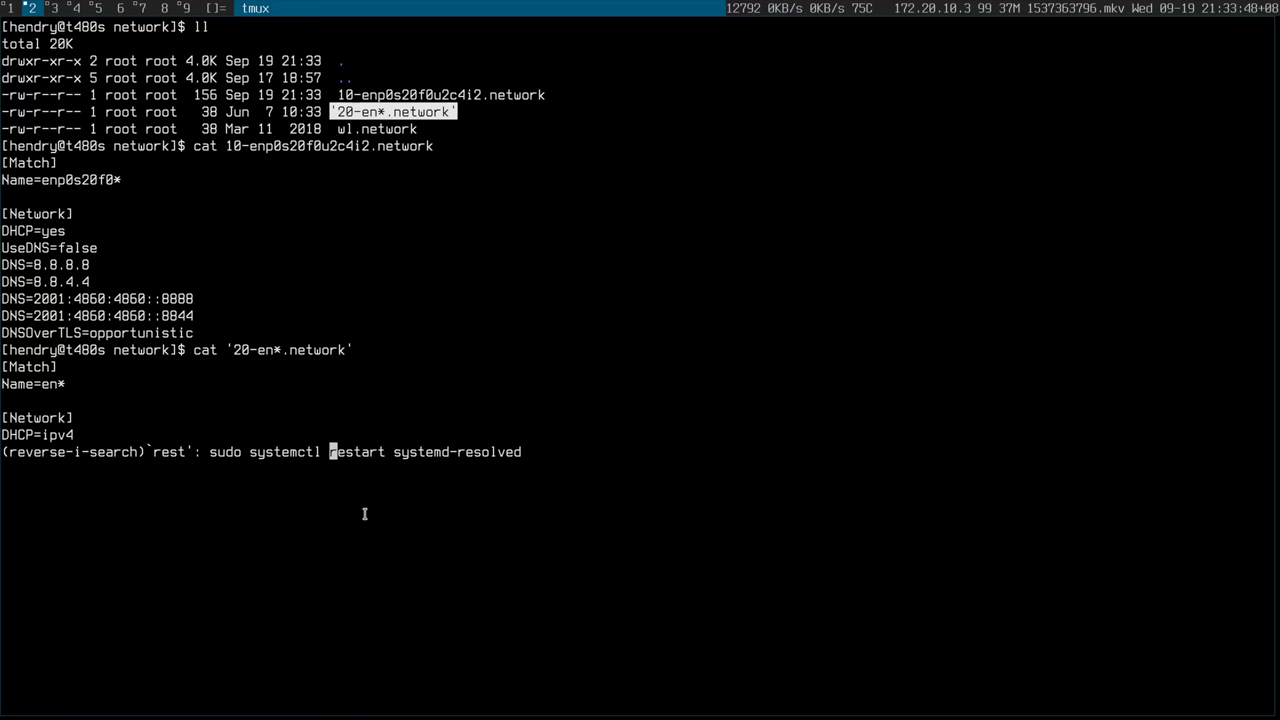
Run resolvectl to check the current DNS status, then quit the pager
key(Return)
text(syste)
key(BackSpace)
key(BackSpace)
key(BackSpace)
key(BackSpace)
key(BackSpace)
text(resolvectl)
key(Return)
key(space)
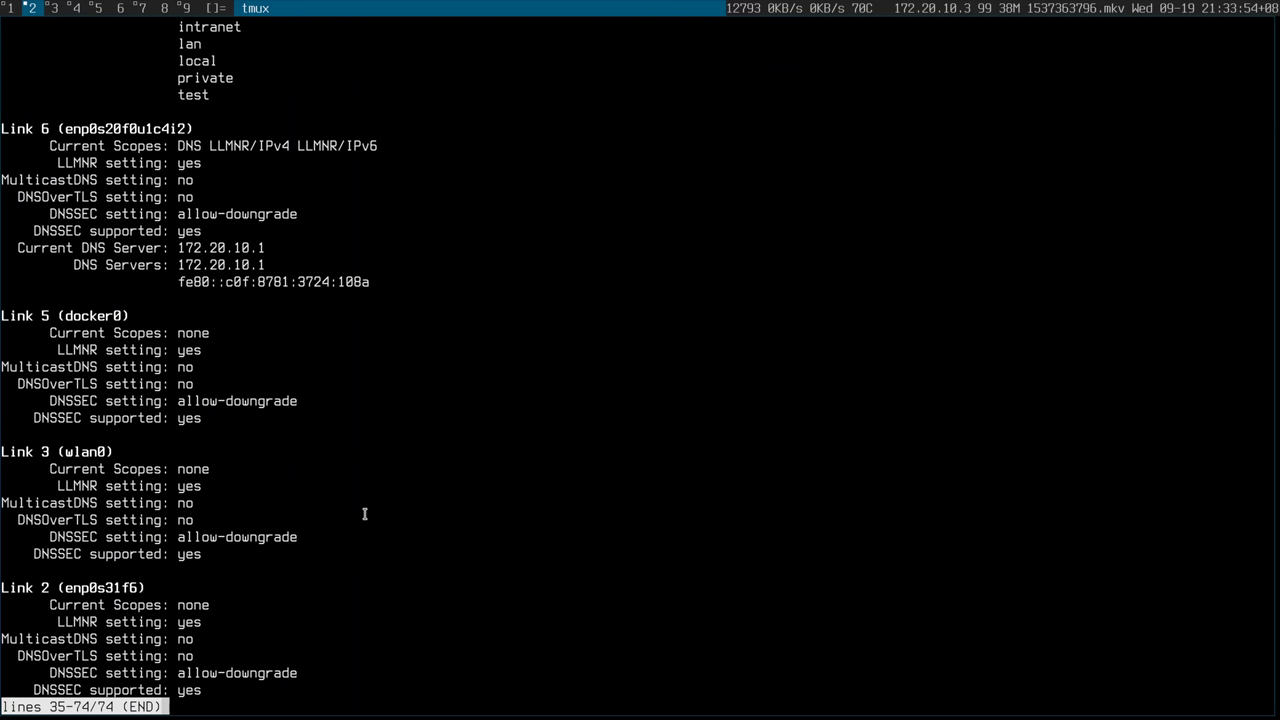
scroll(365, 514, up, 1)
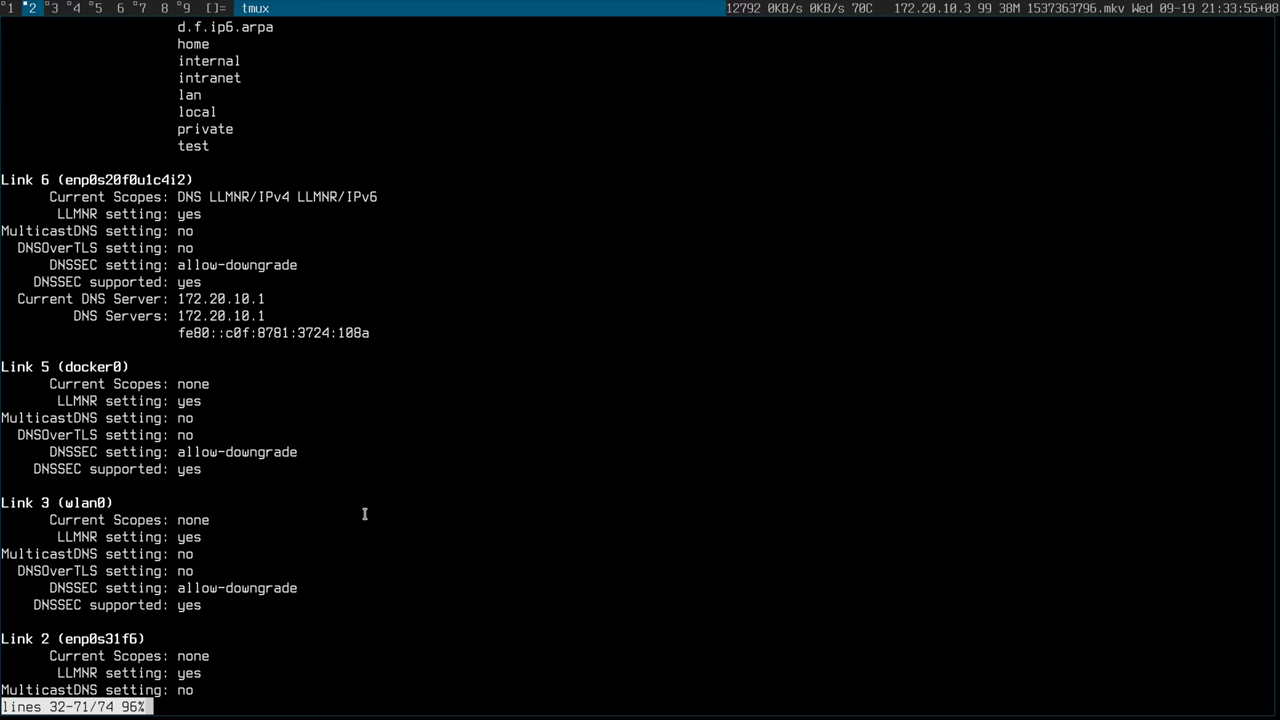
key(q)
Run daemon-reload and restart systemd-resolved and systemd-networkd
key(ctrl+r)
text(daemon)
key(Return)
key(ctrl+r)
text(rest)
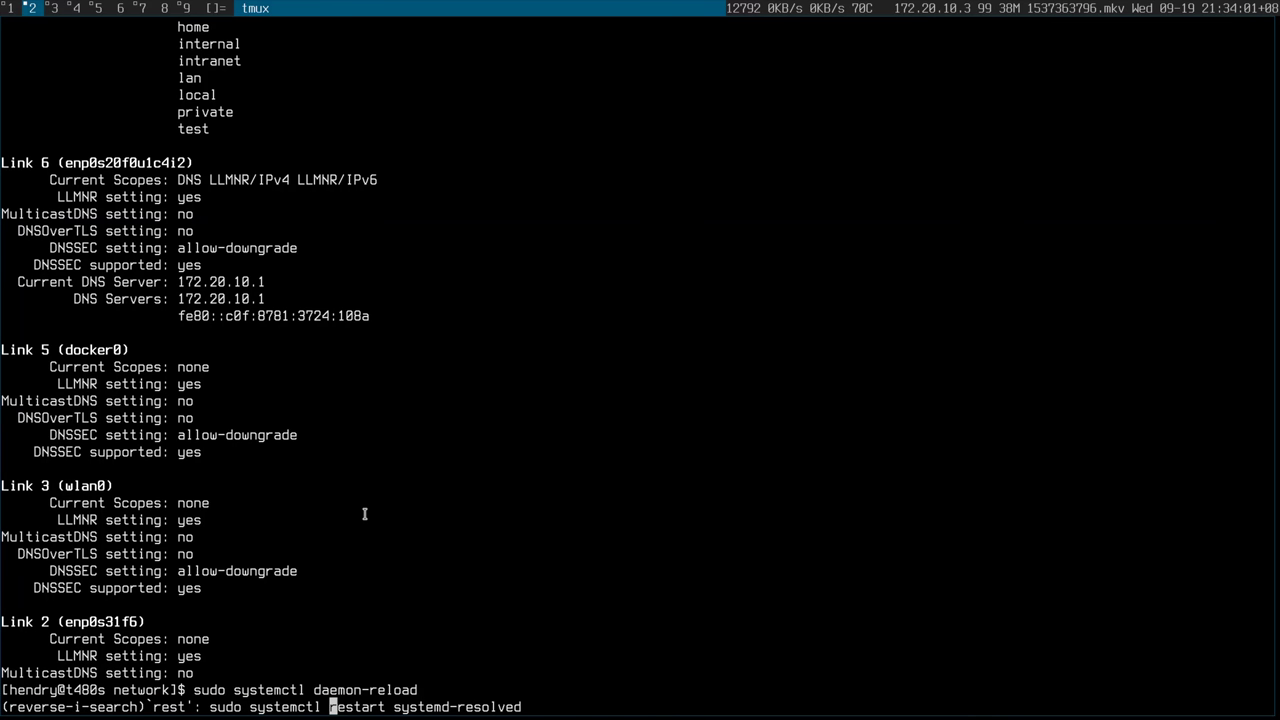
key(End)
text(systemd)
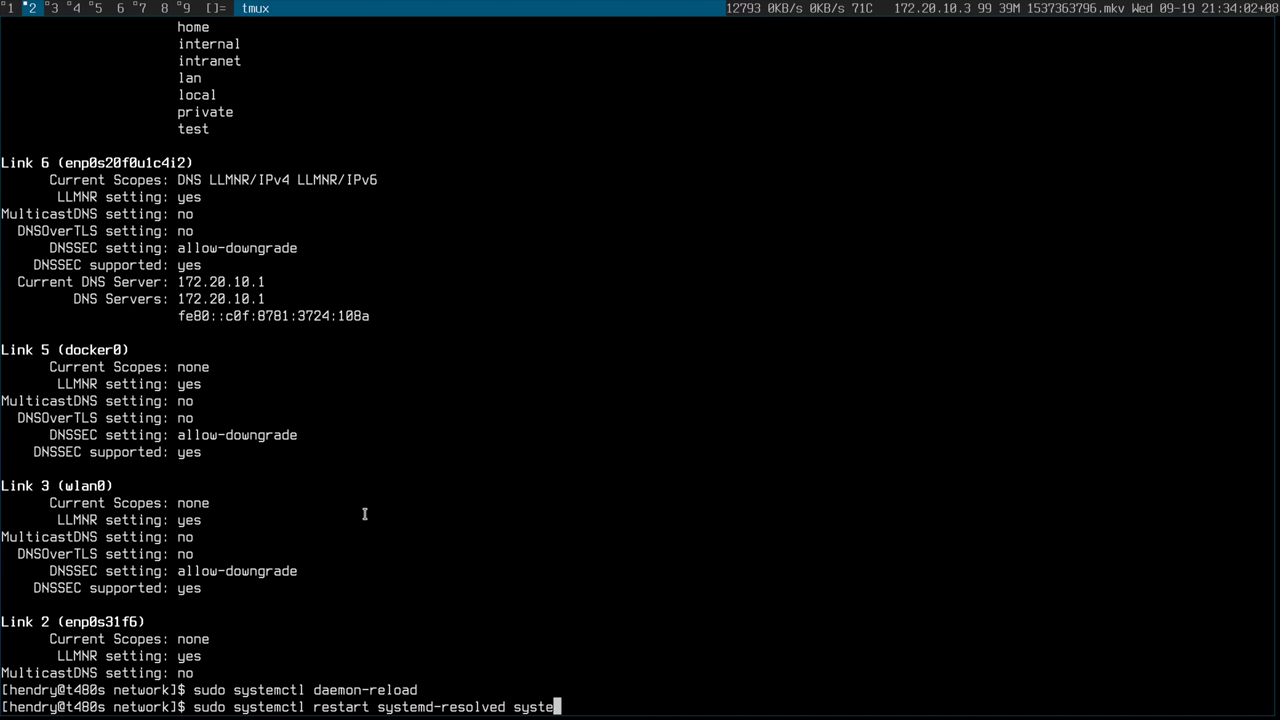
text(-networkd)
key(Return)
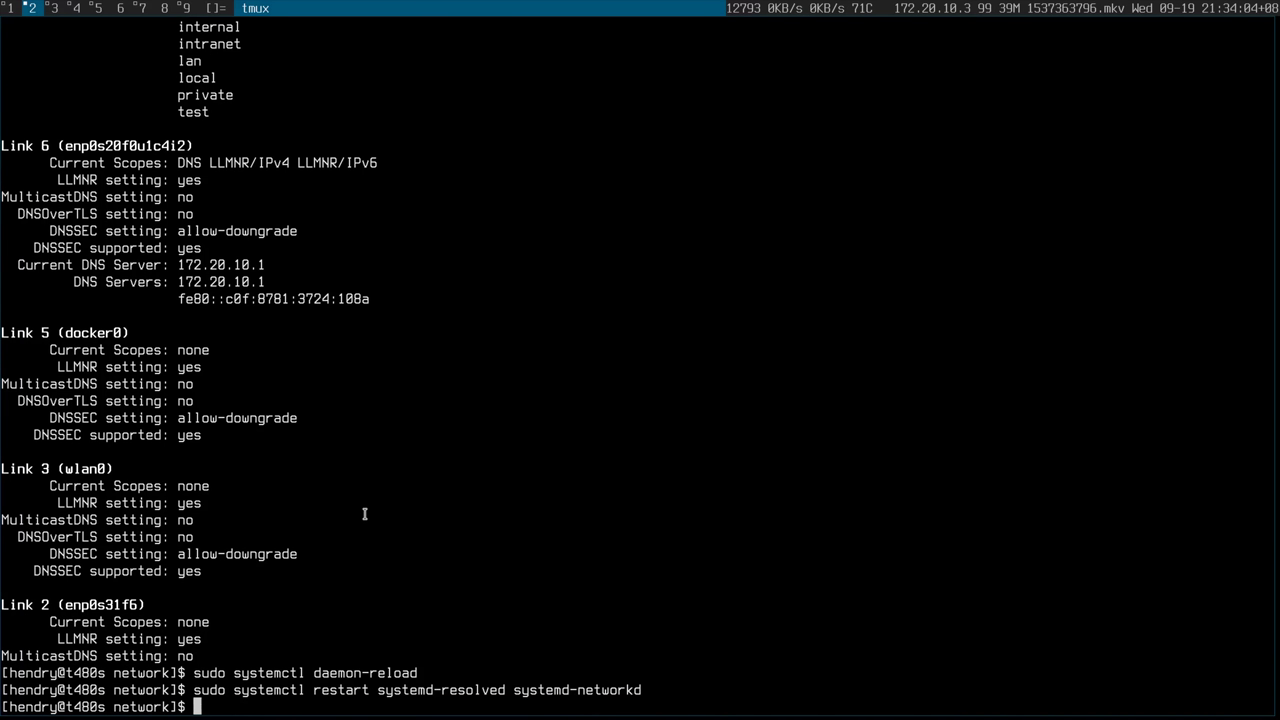
Filter systemctl output with grep to confirm systemd-resolved is active
text(sys)
key(BackSpace)
text(mctl | grep ses)
key(Return)
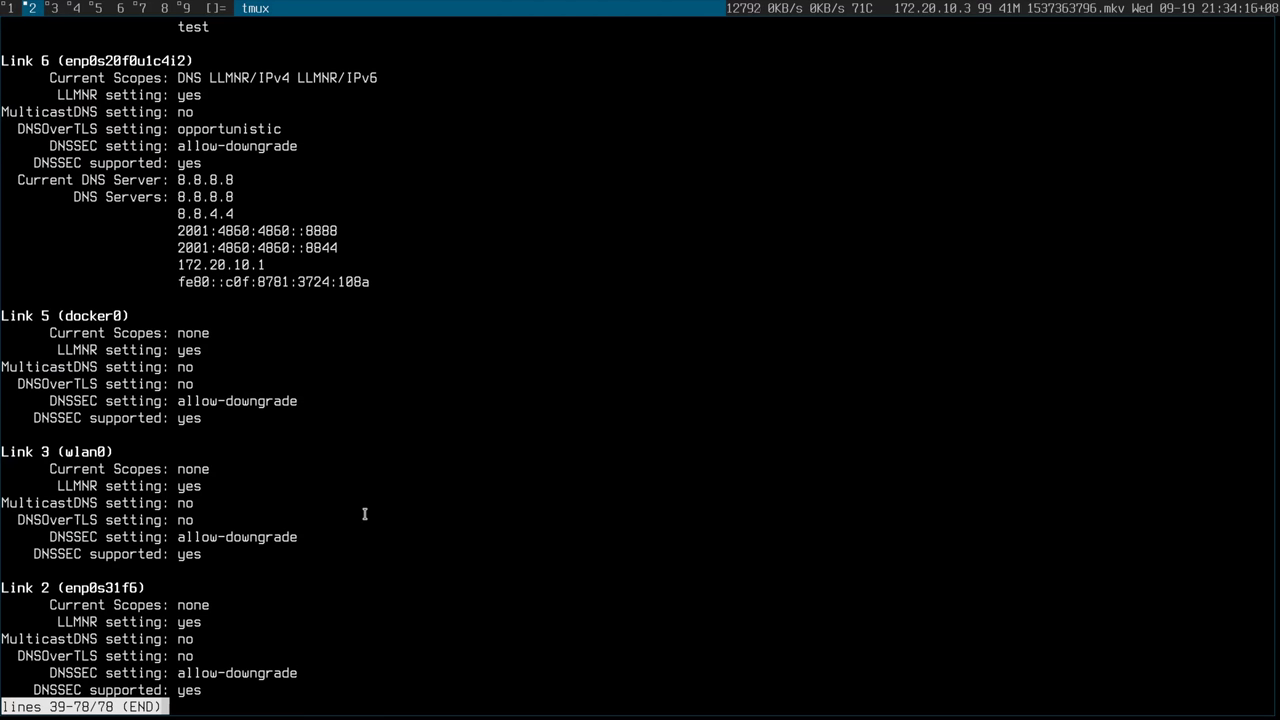
Highlight the tethered link's current DNS server 8.8.8.8 and rerun resolvectl statistics
key(Up)
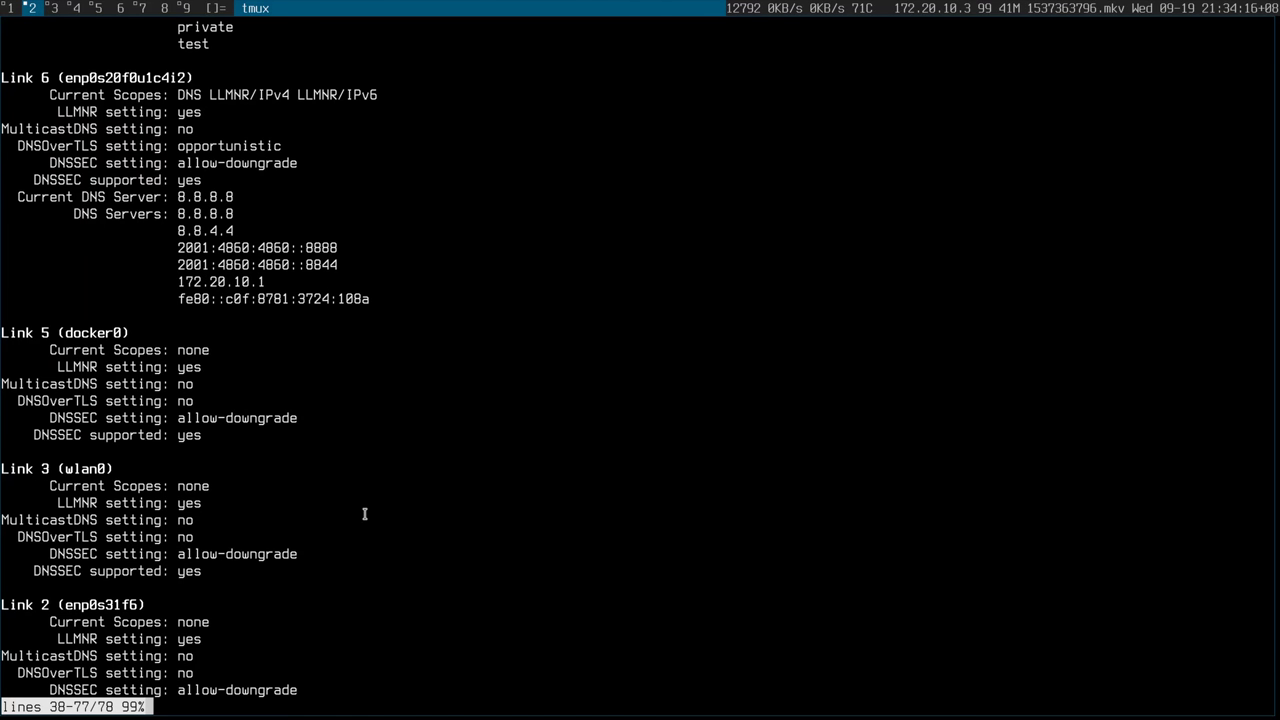
triple_click(211, 197)
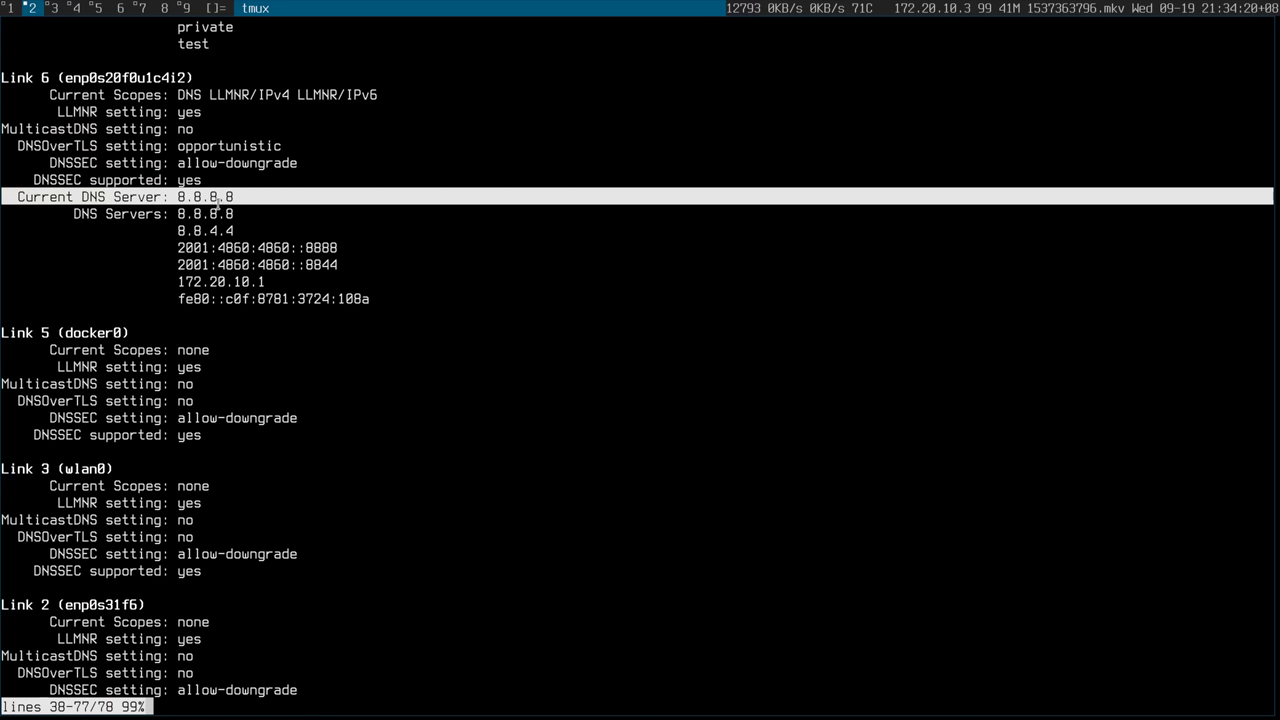
drag(218, 199, 222, 212)
double_click(219, 199)
triple_click(219, 199)
click(220, 203)
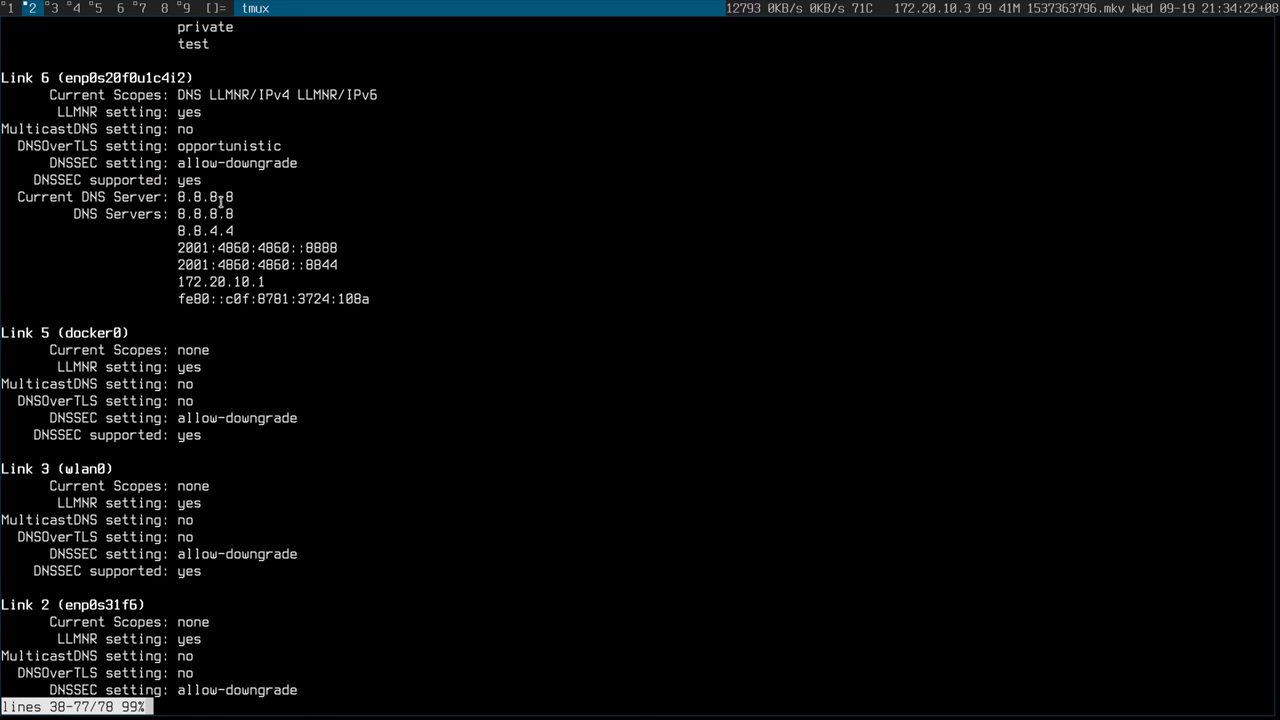
double_click(220, 199)
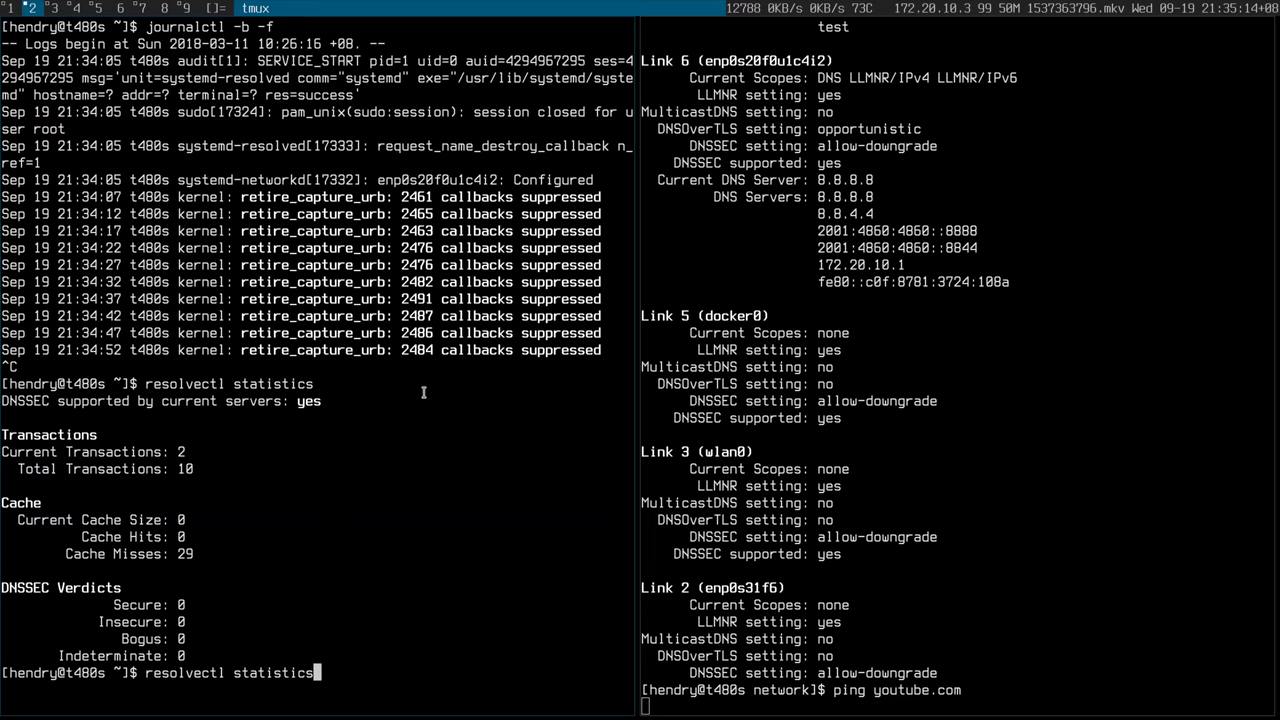
key(Return)
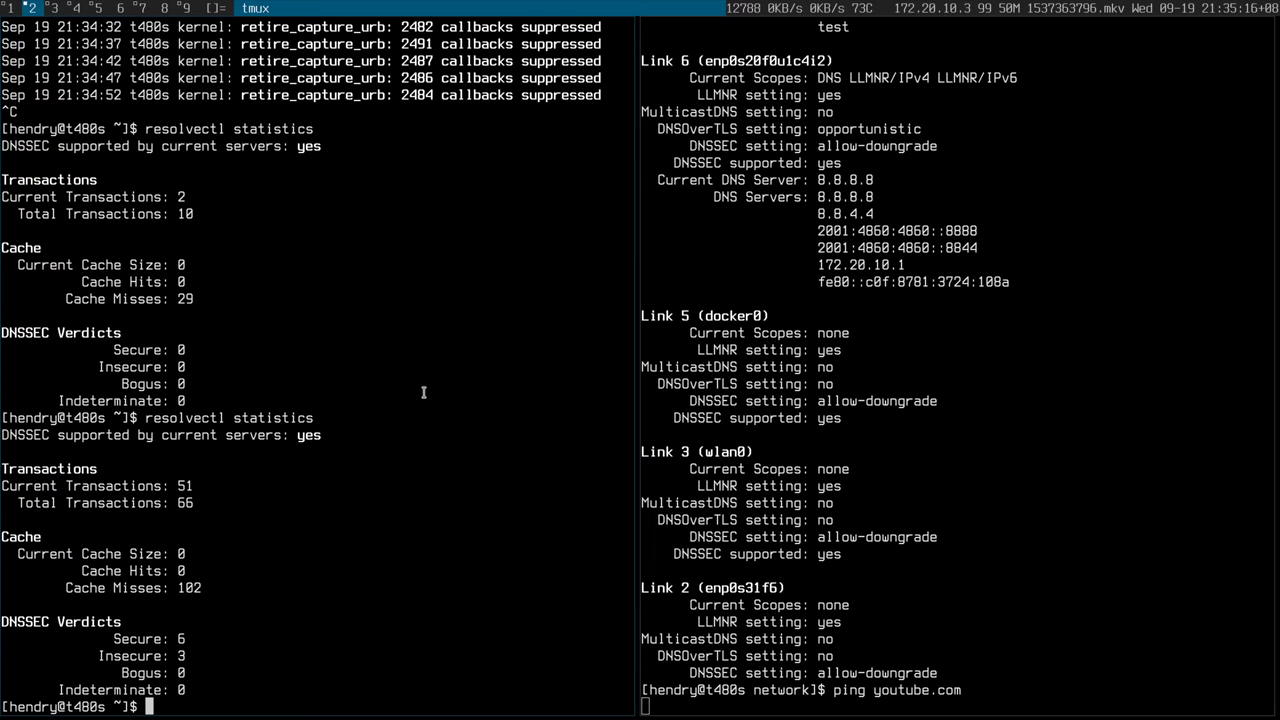
In a new split pane, ping google.com, recall the command, and focus the top-right pane
key(ctrl+b)
text(%ping 8.8)
key(BackSpace)
key(BackSpace)
key(BackSpace)
text(google.com)
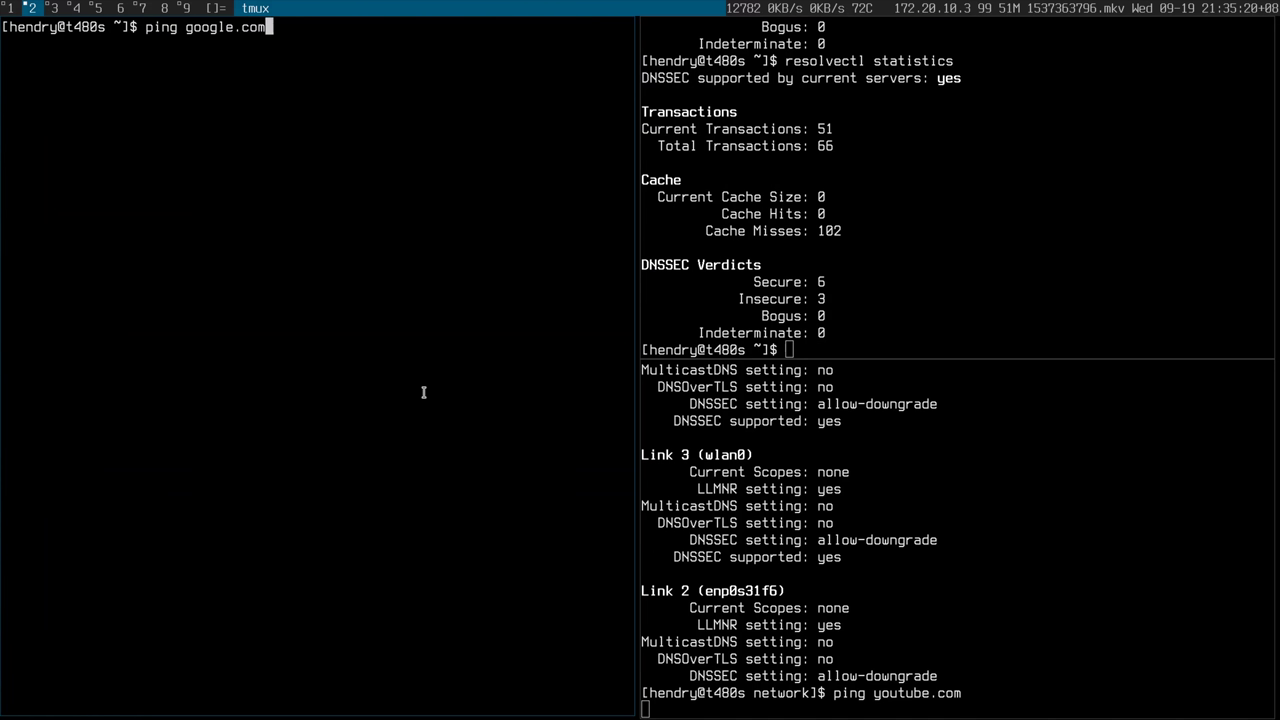
key(Return)
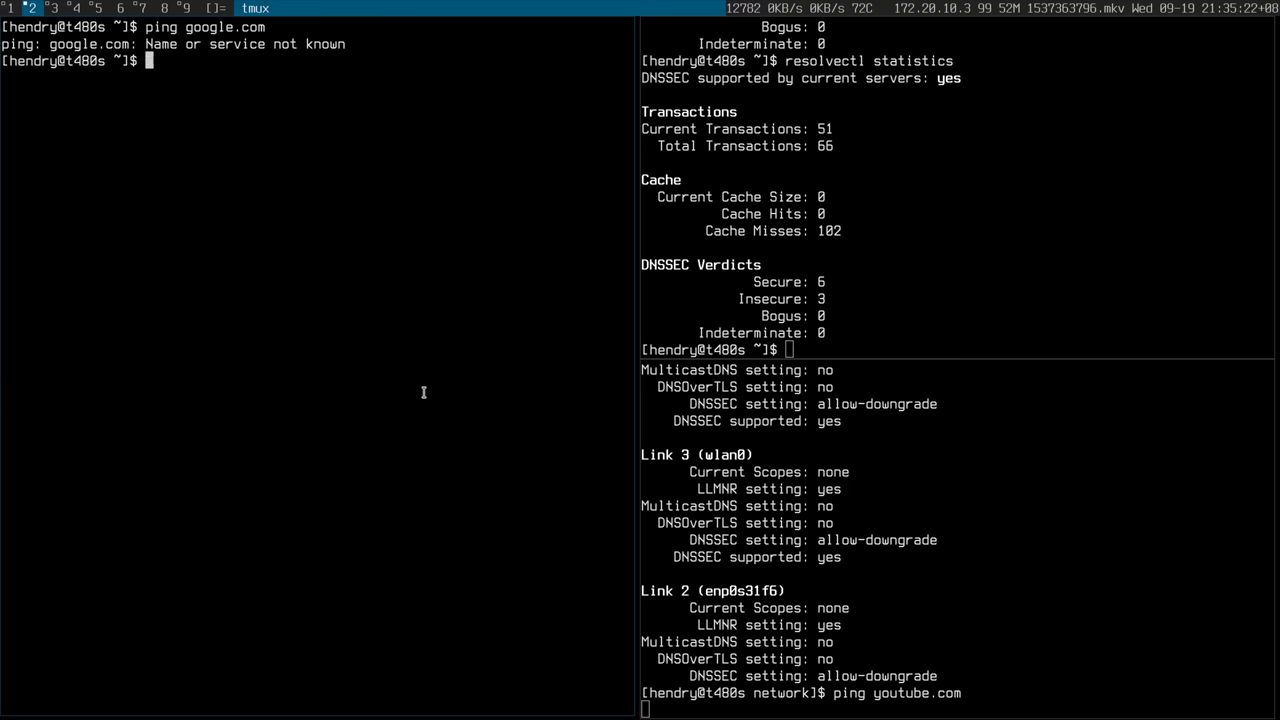
key(Up)
click(1277, 277)
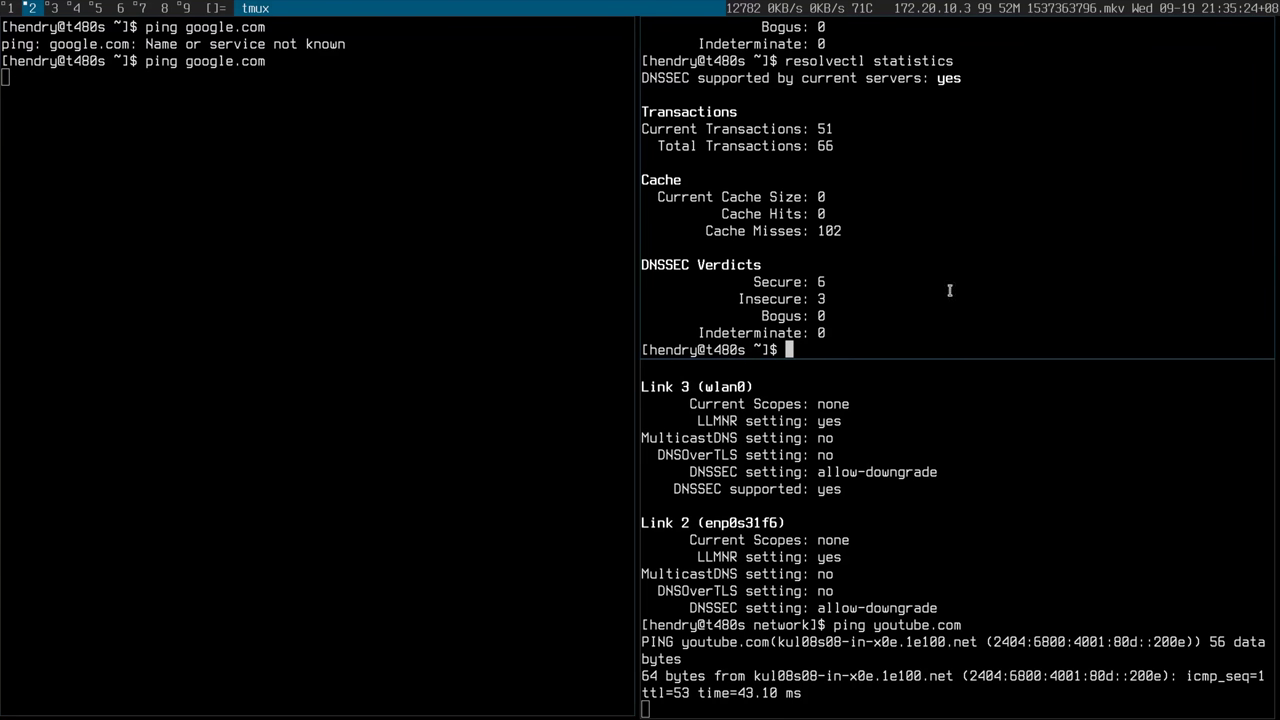